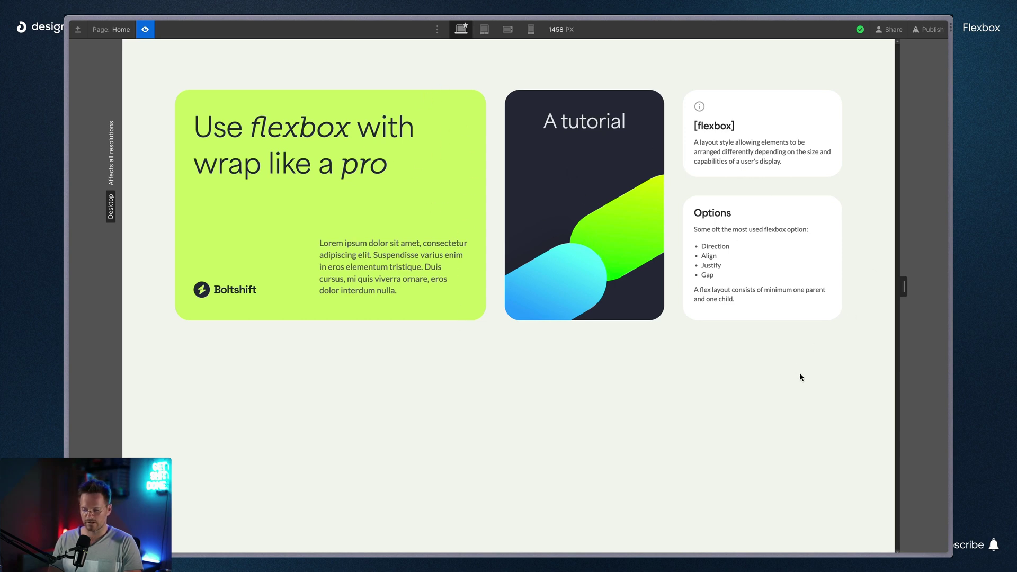
- Narrow and widen the preview width to watch the cards reflow, then exit Preview
drag(904, 287, 825, 298)
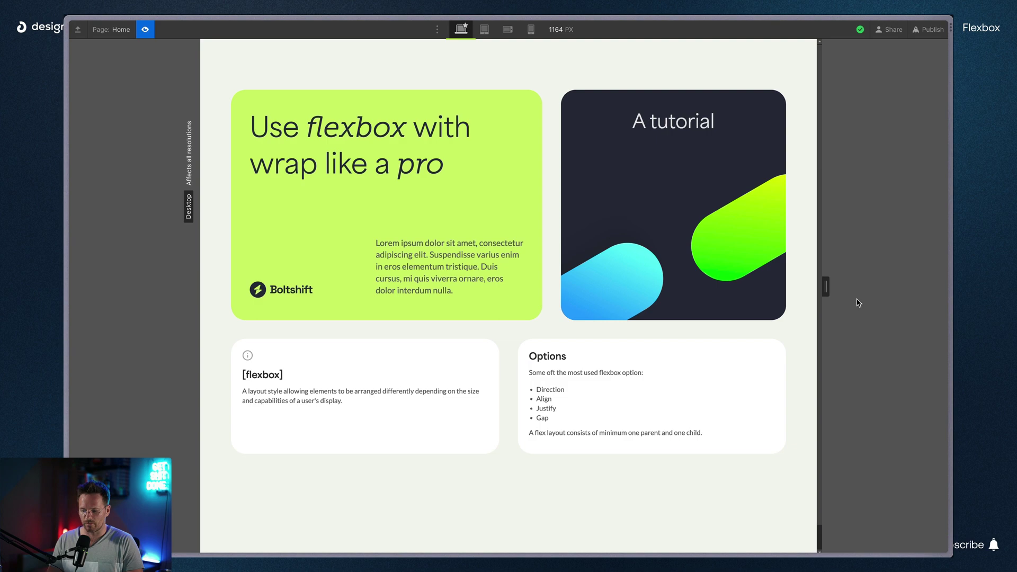
drag(828, 287, 888, 376)
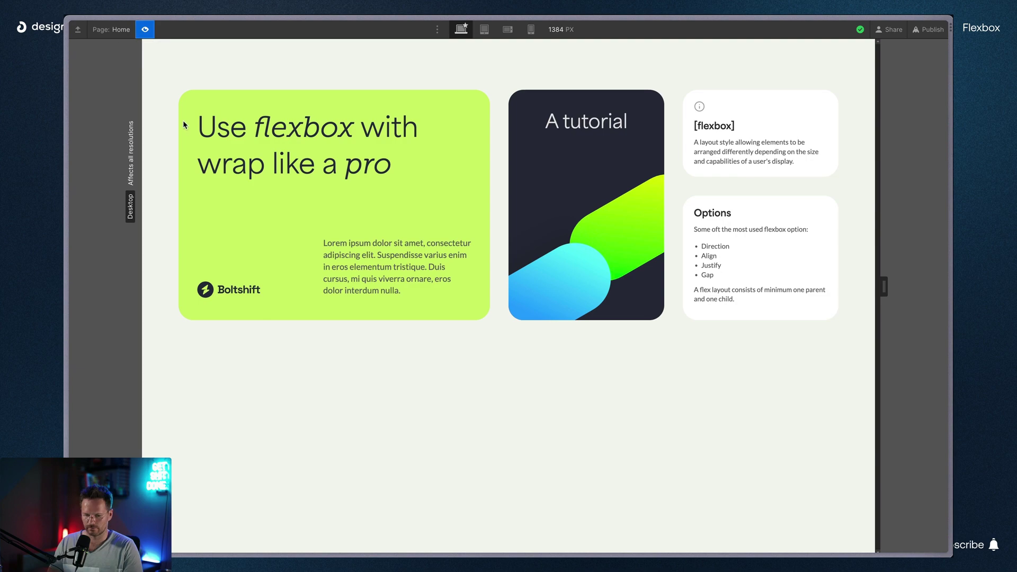
click(143, 30)
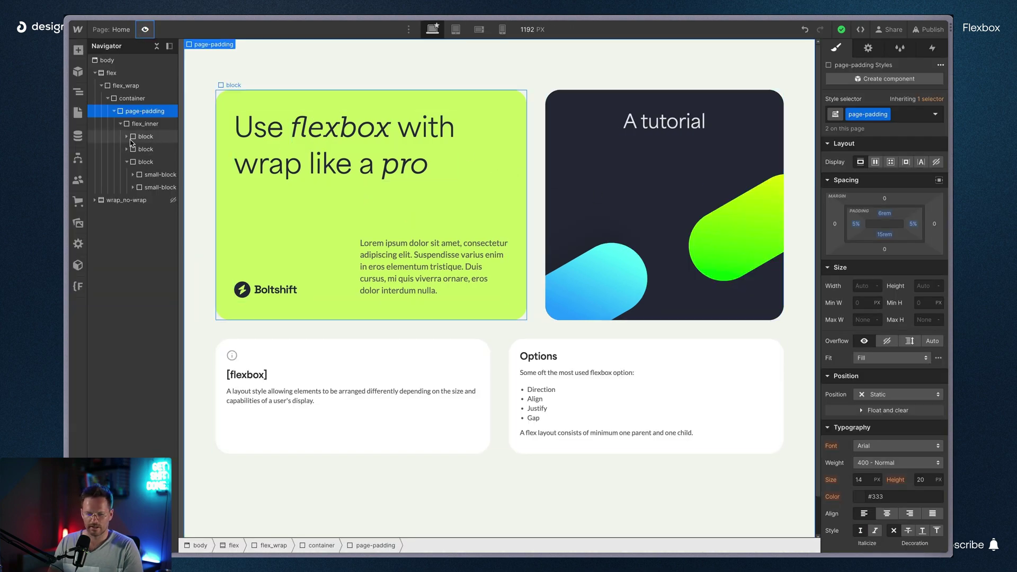
click(137, 124)
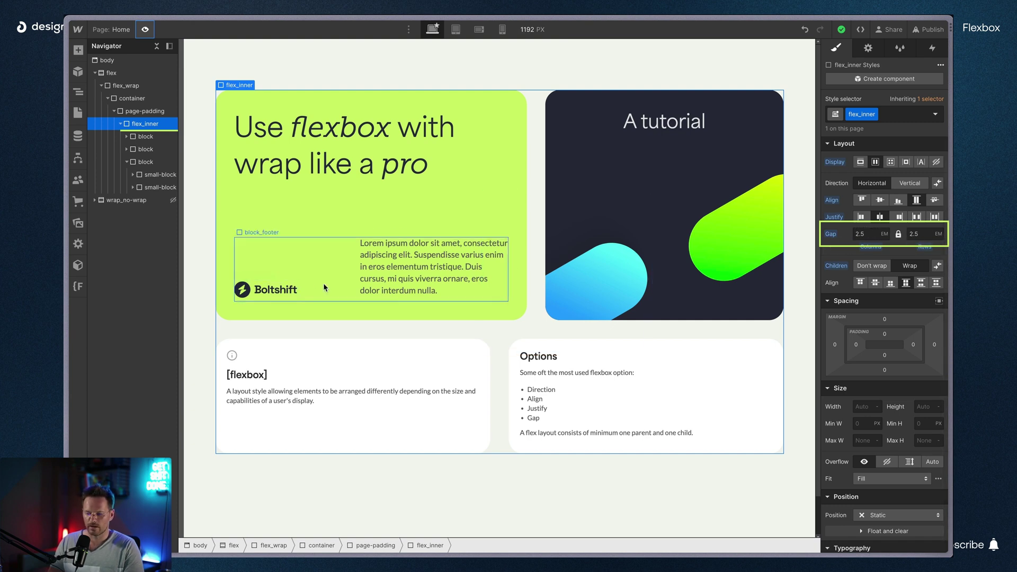
click(127, 161)
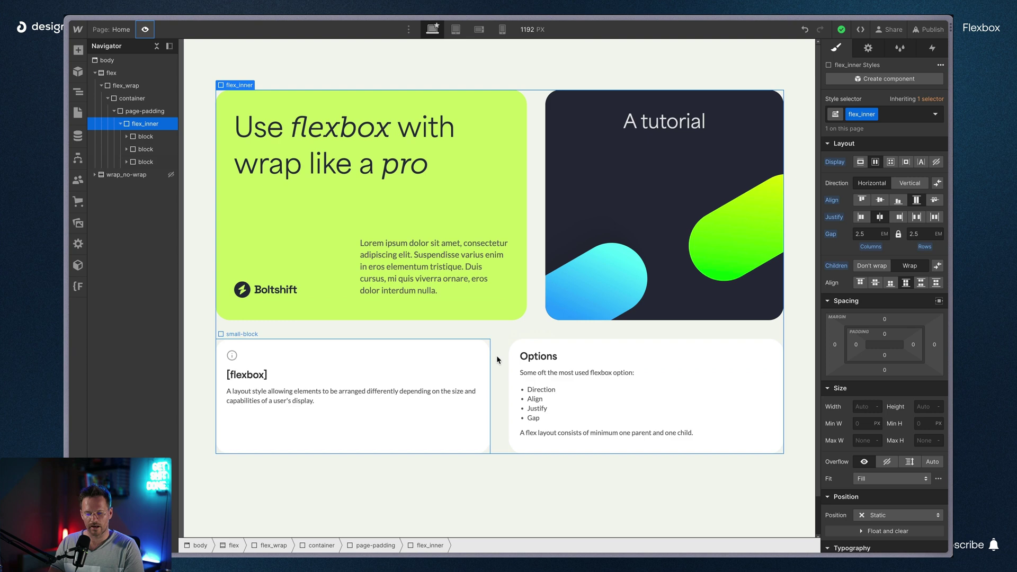
click(126, 161)
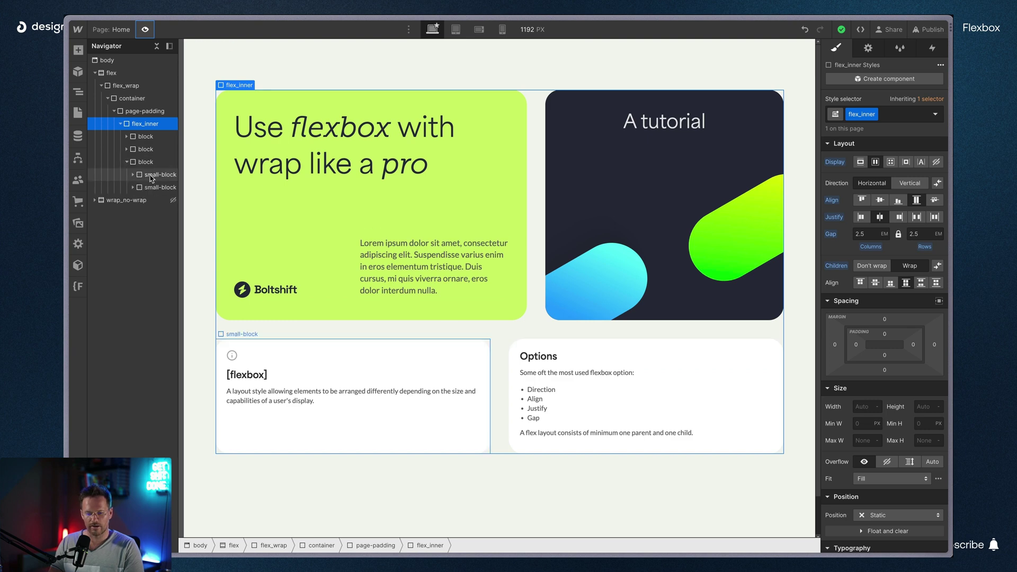
click(151, 175)
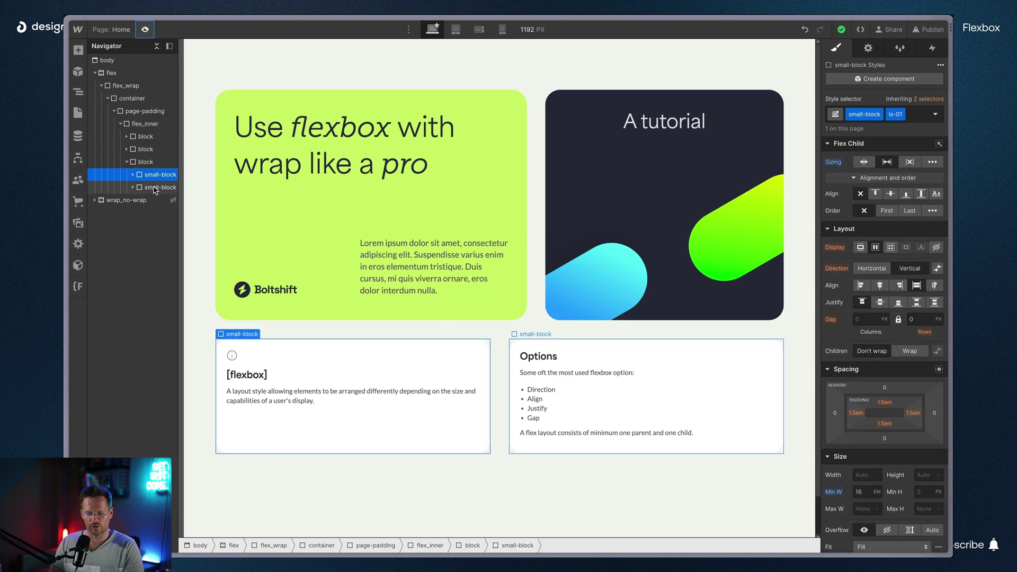
click(127, 161)
click(142, 125)
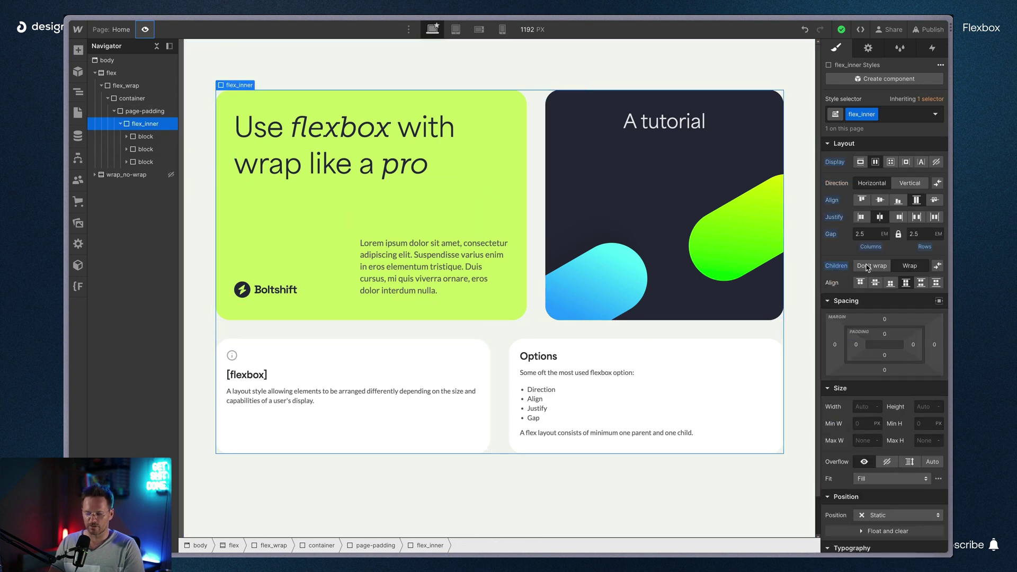
click(911, 267)
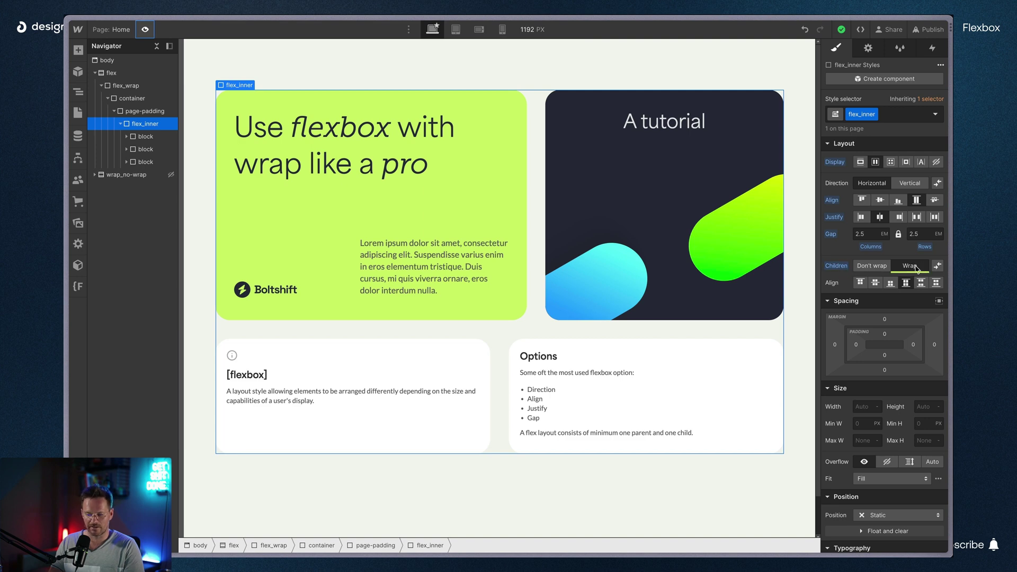
click(854, 265)
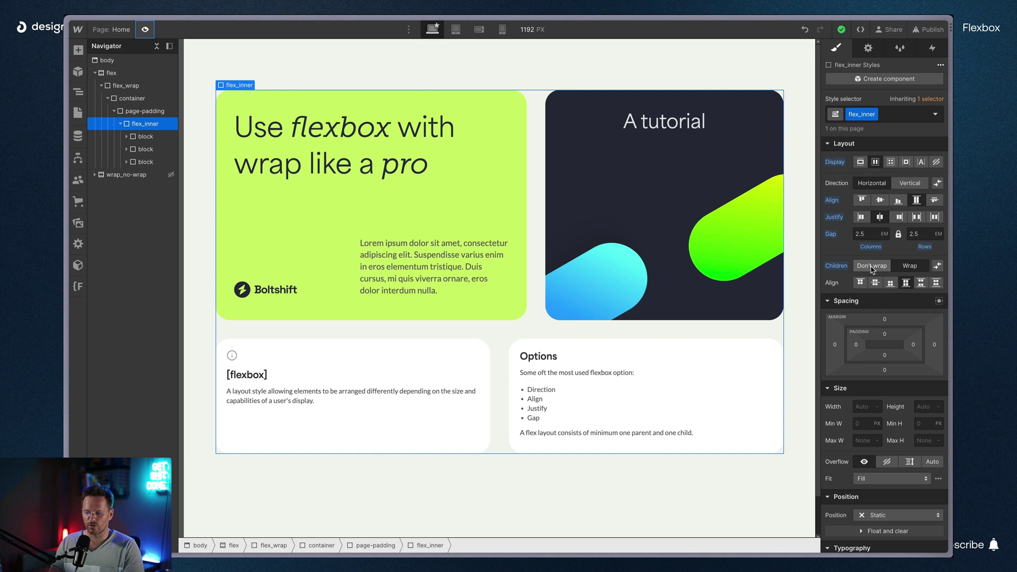
click(124, 173)
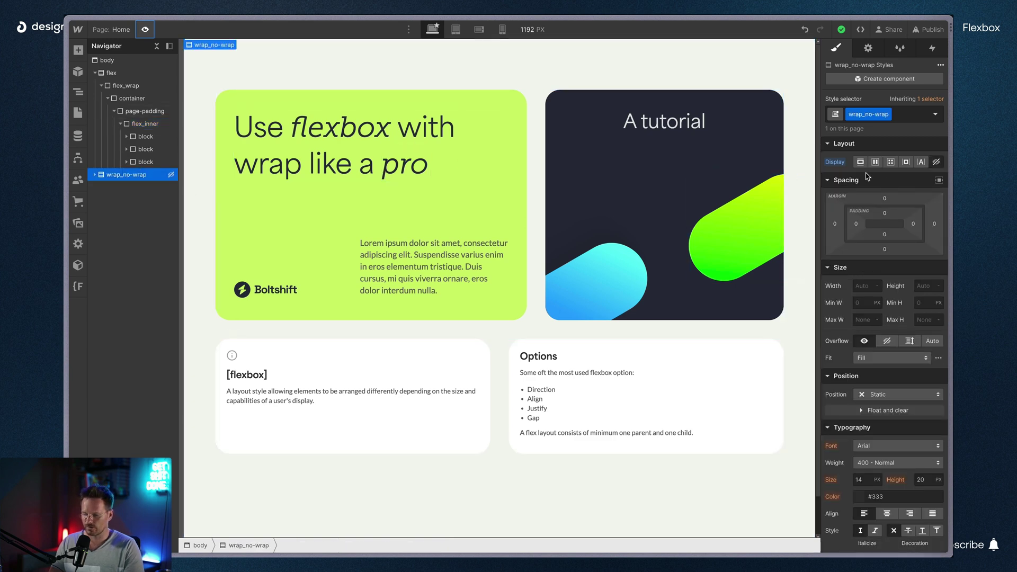
- Expand wrap_no-wrap, select wrap_no-wrap_inner, and set its Justify to Start
scroll(576, 230, down, 5)
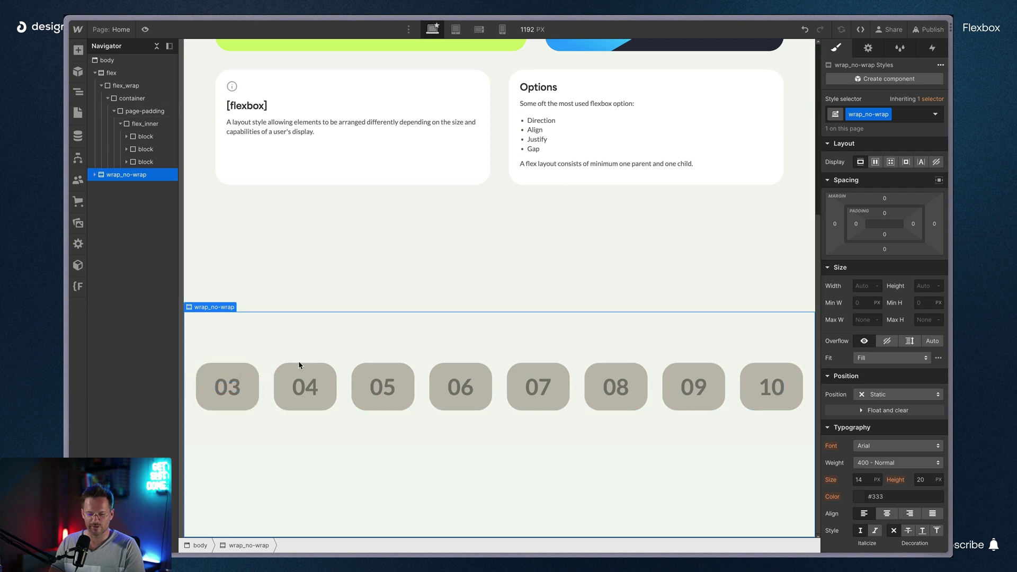
click(96, 175)
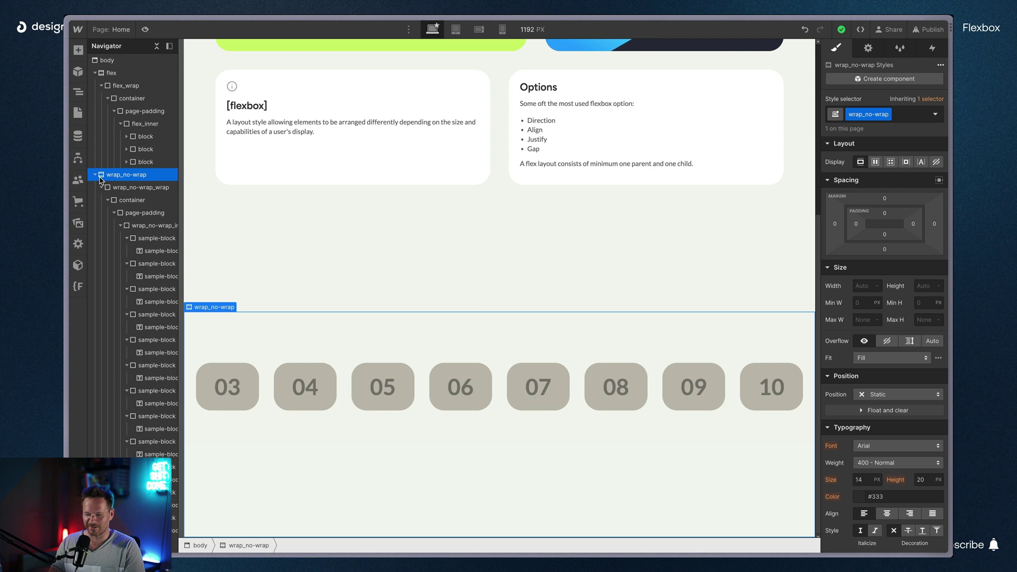
click(104, 187)
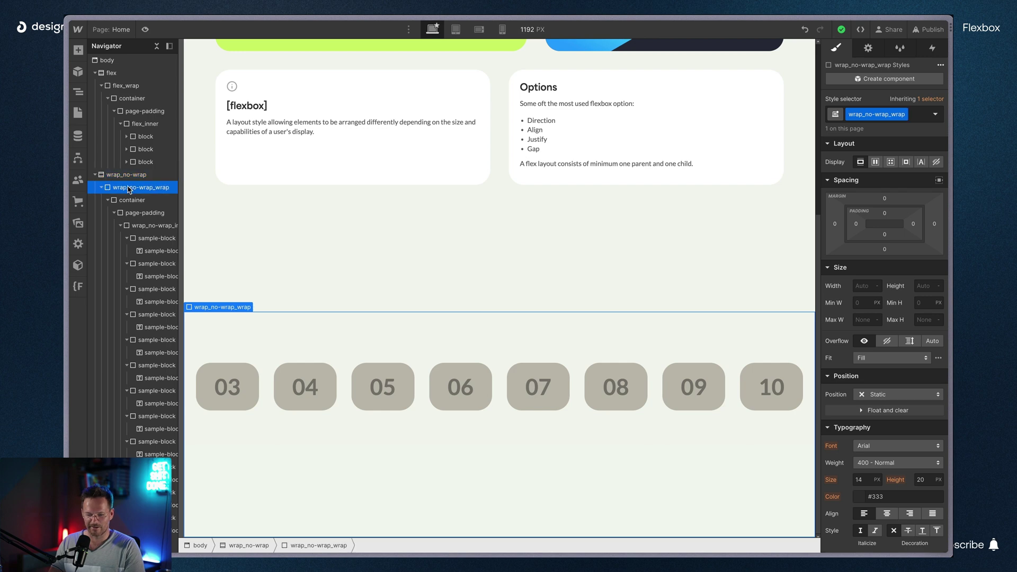
click(151, 227)
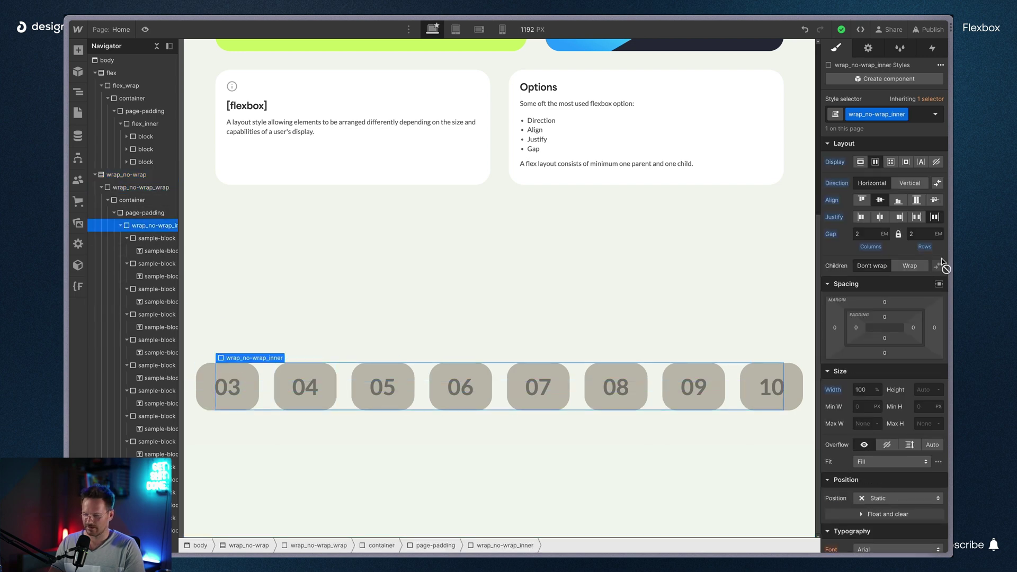
click(861, 216)
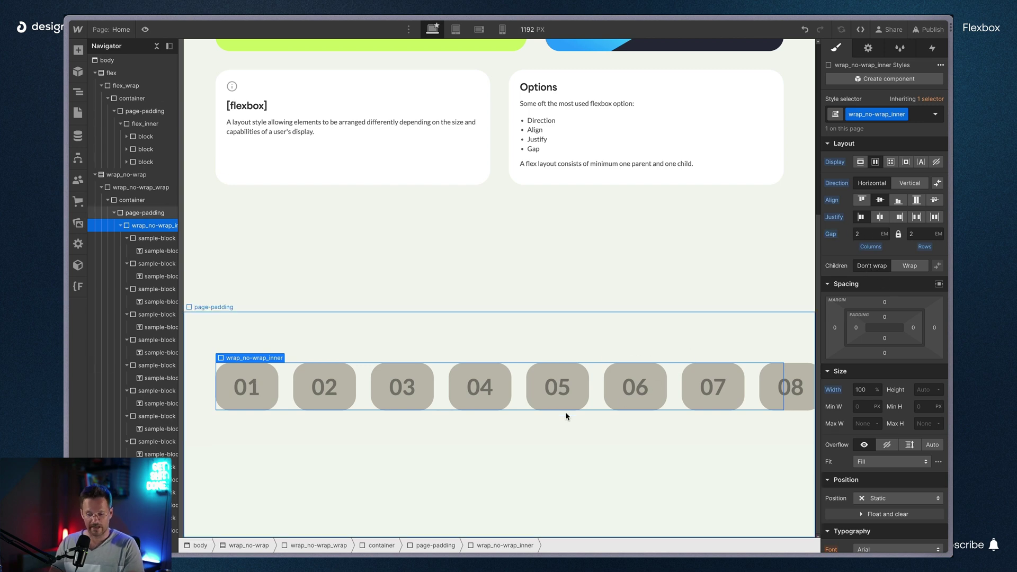
scroll(625, 406, right, 6)
scroll(625, 405, left, 6)
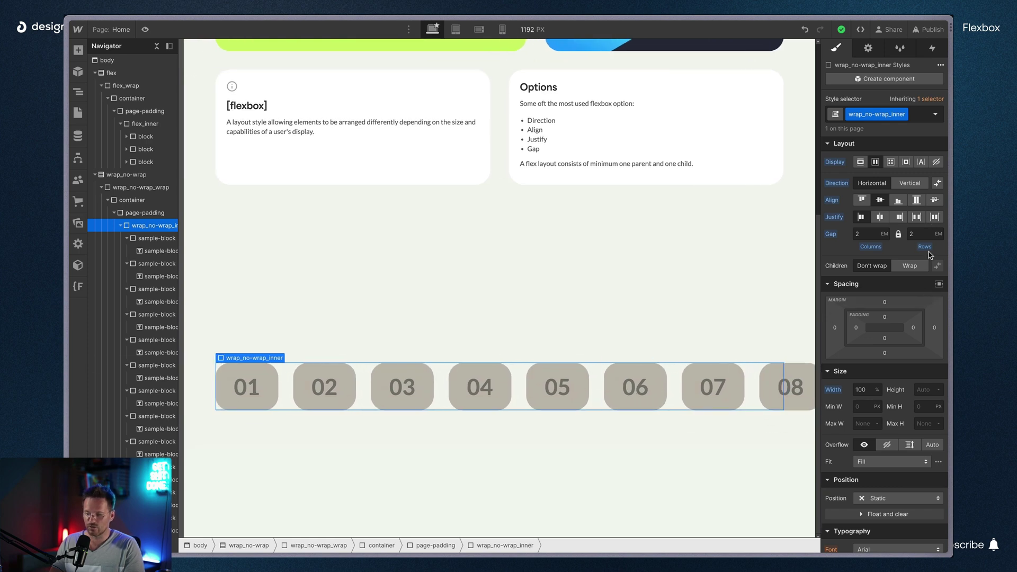
click(909, 265)
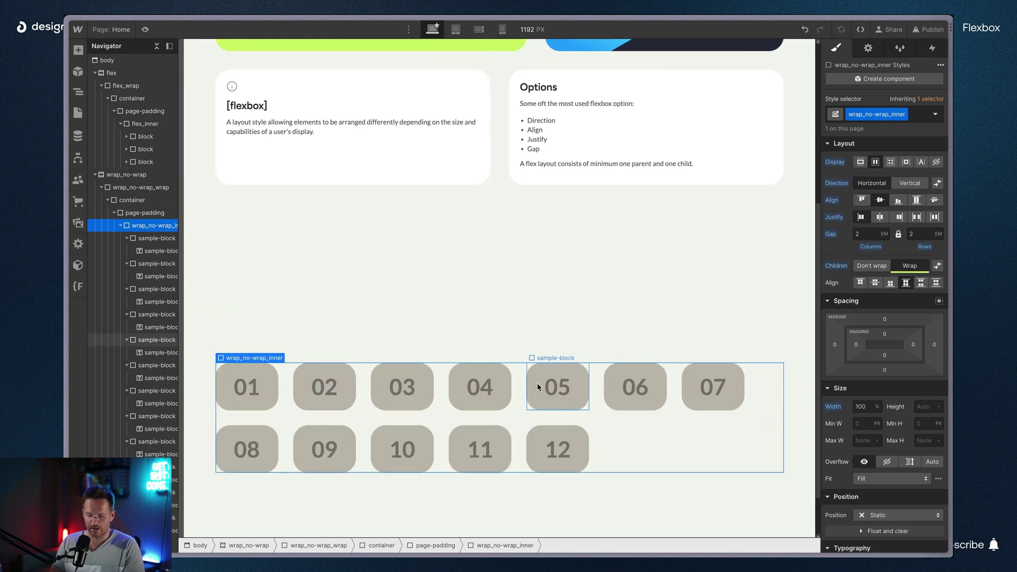
scroll(524, 387, down, 1)
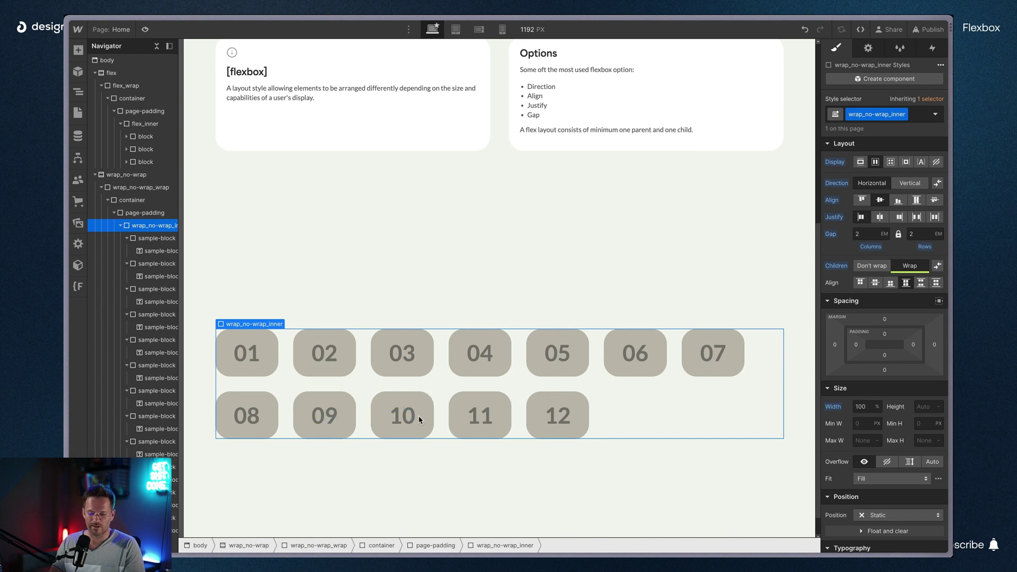
click(872, 266)
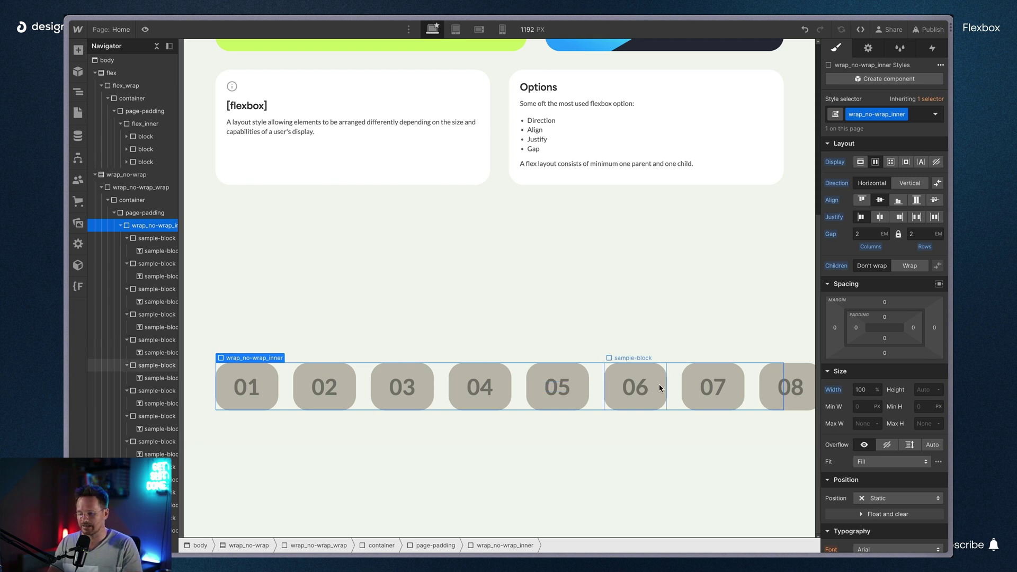
click(910, 266)
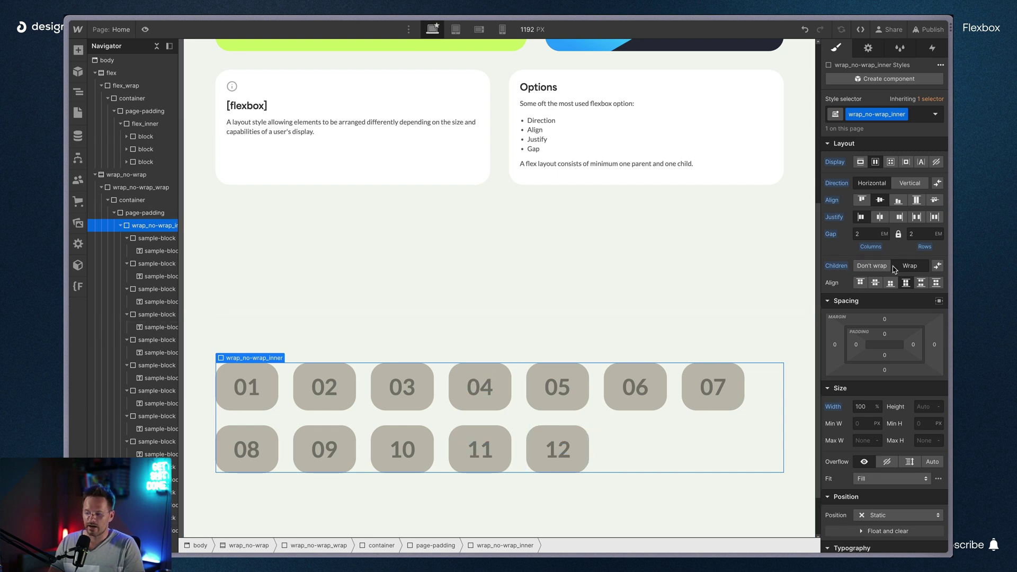
- Try Center, End and Space Between for Justify, settling on Space Around
click(880, 218)
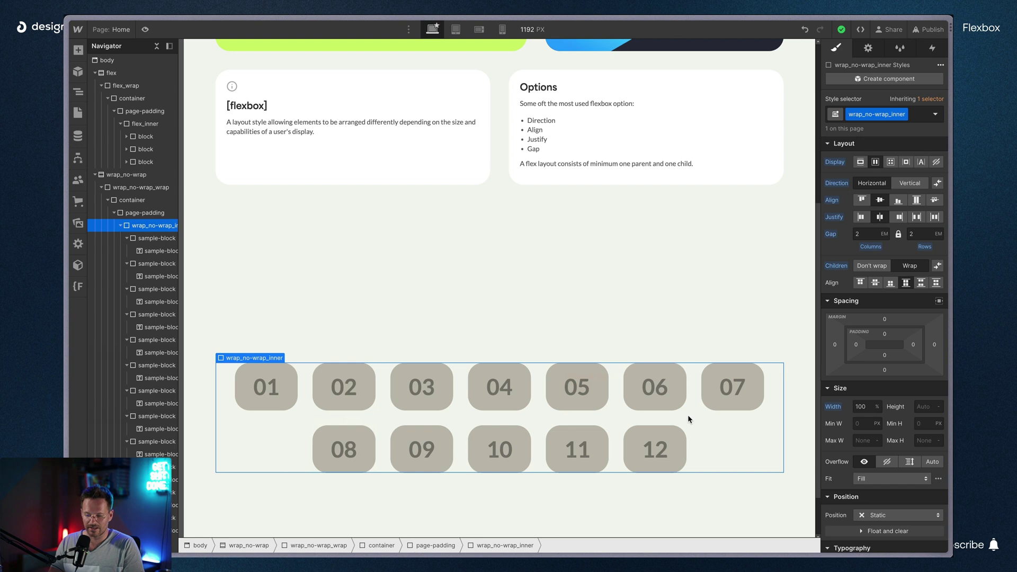
click(900, 217)
click(916, 217)
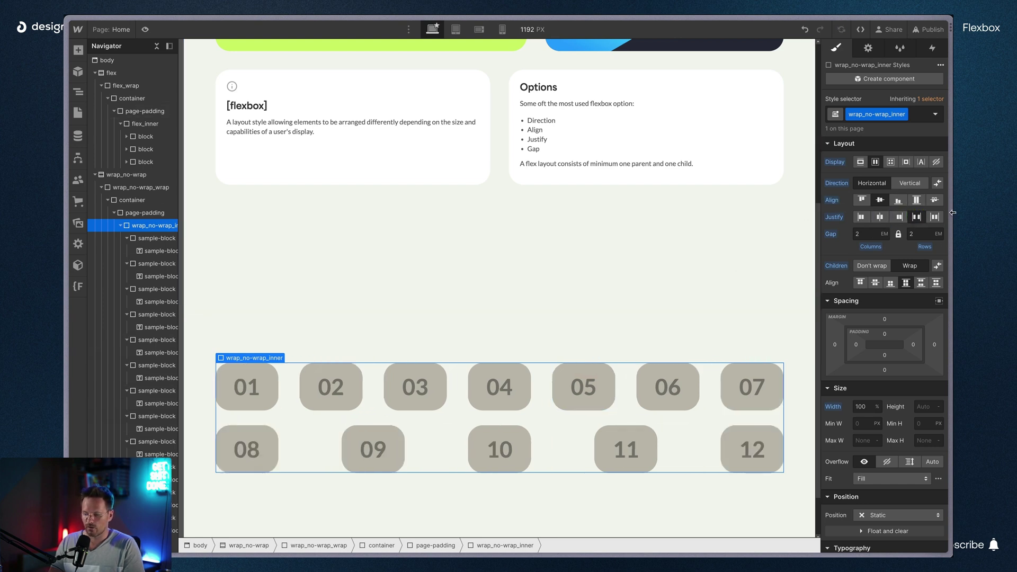
click(937, 219)
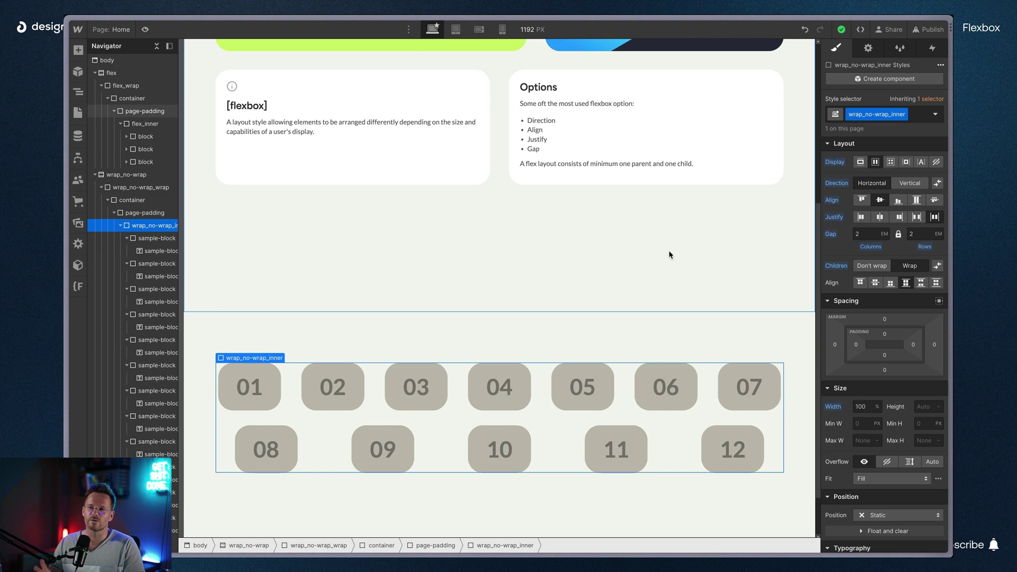
- Select the flex_inner container to inspect its layout settings
scroll(450, 59, up, 5)
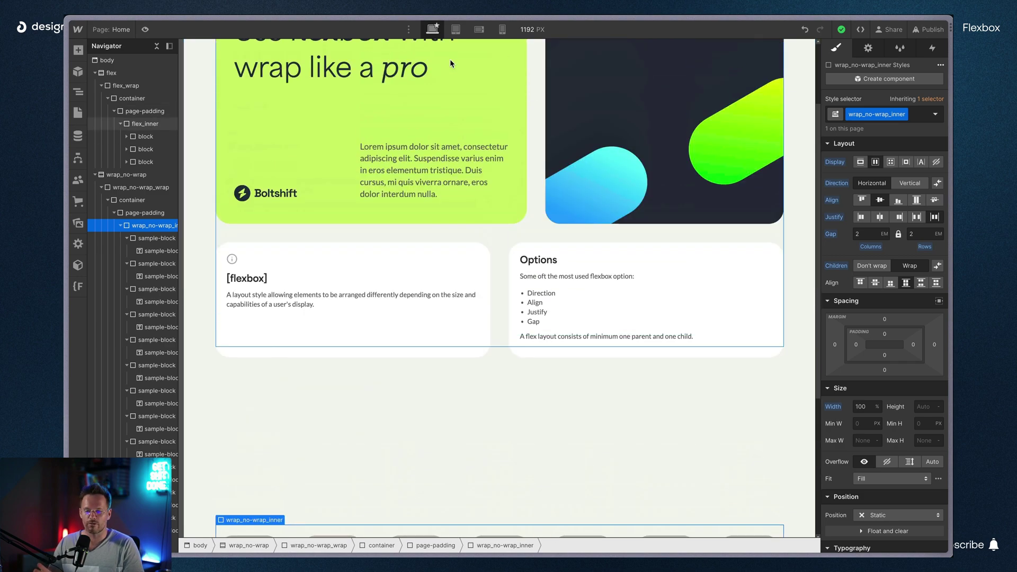
scroll(324, 241, down, 6)
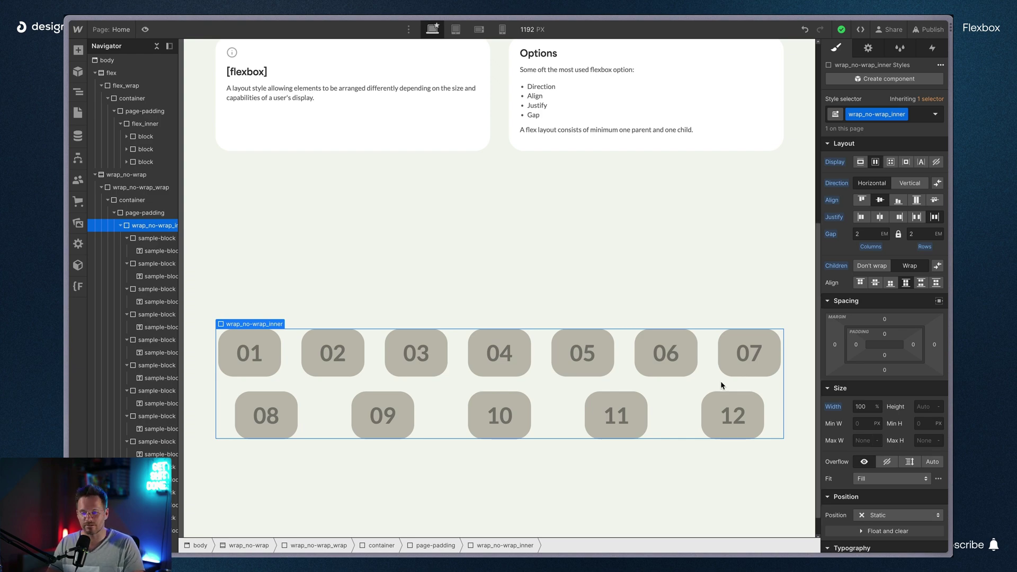
scroll(688, 357, up, 5)
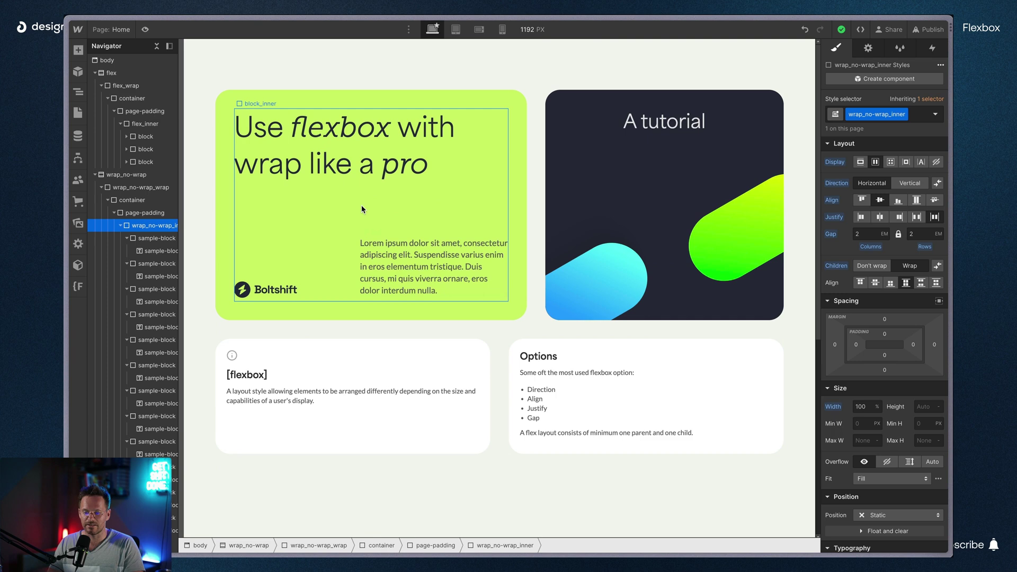
click(533, 131)
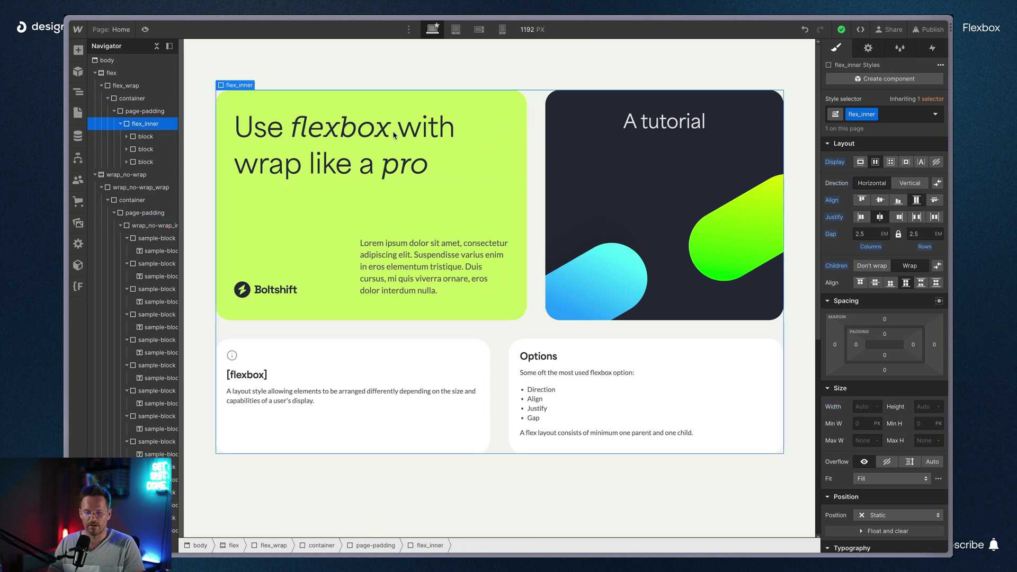
- Select the first green card to check its 42 em minimum and 45 em maximum width
click(154, 137)
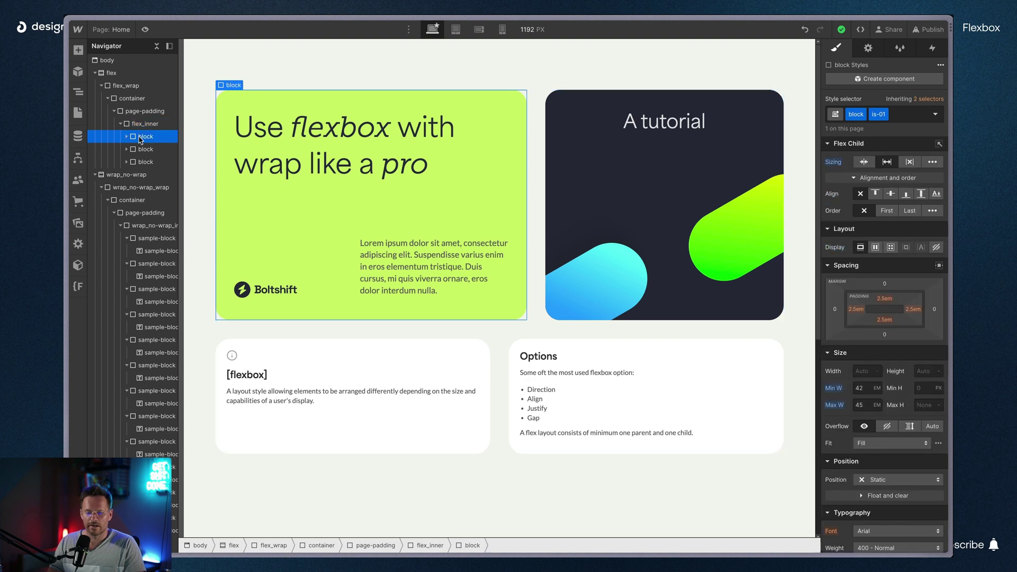
click(139, 124)
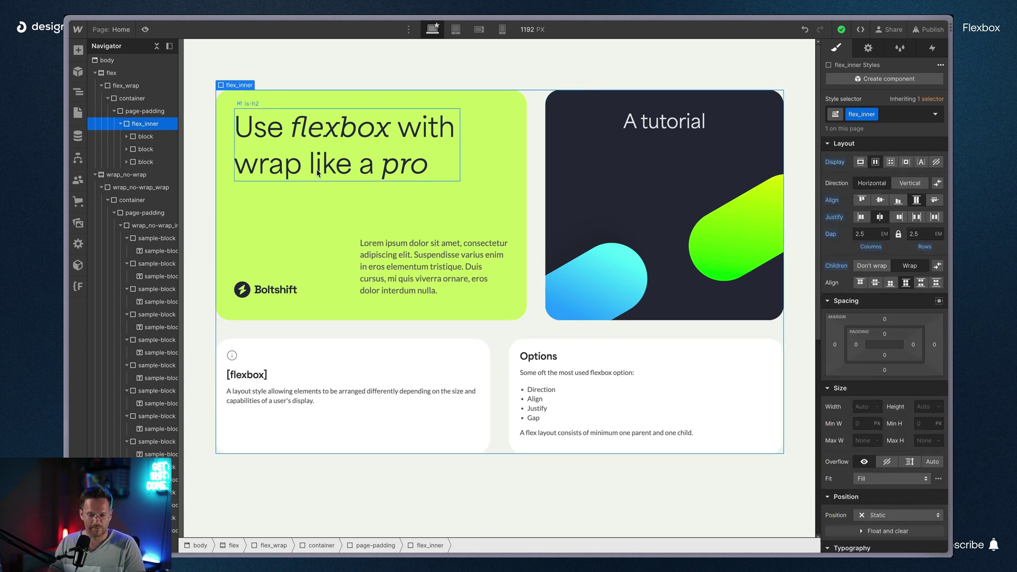
click(297, 217)
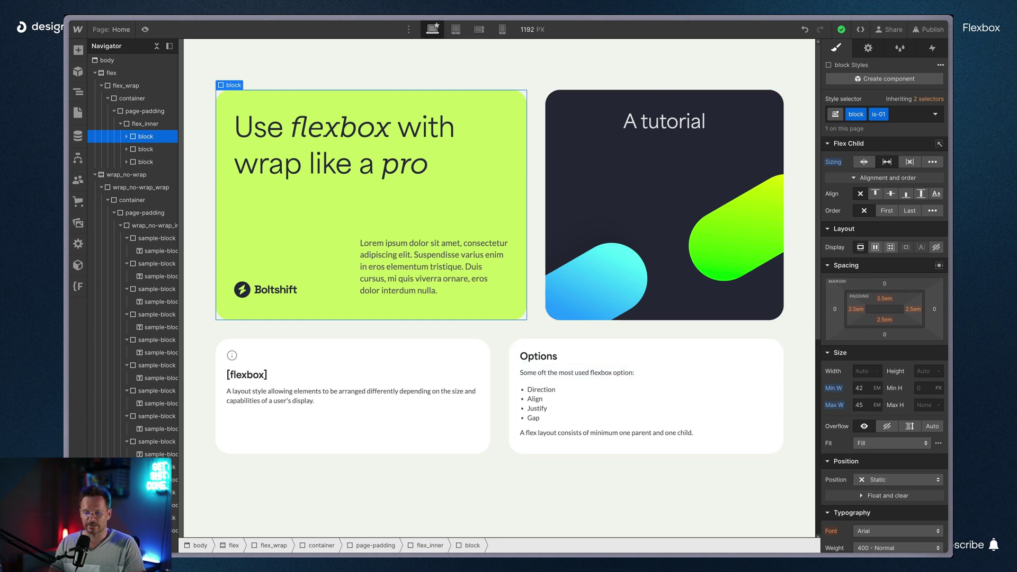
- Preview the page wider to watch cards reflow, then select the tutorial card (16–36 em width)
click(145, 30)
drag(833, 287, 946, 253)
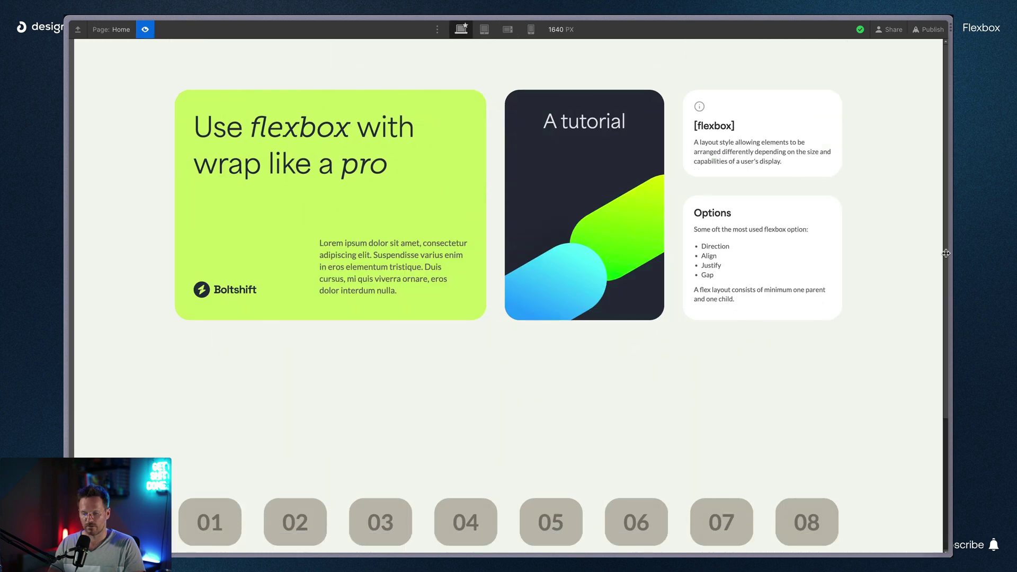
click(145, 30)
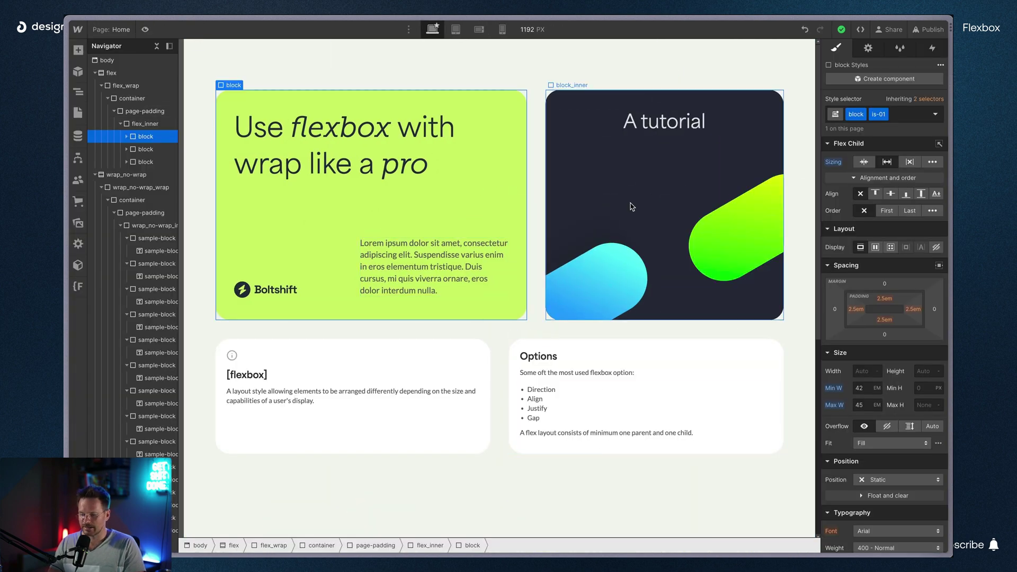
click(150, 153)
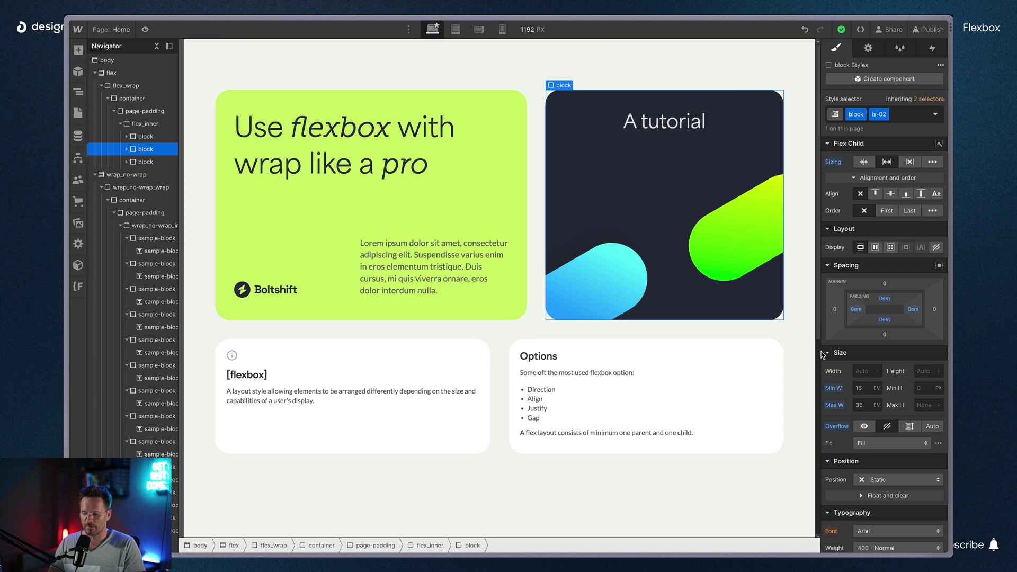
- Test card wrapping by narrowing the canvas to 1034 px and widening it to 1416 px in Preview
drag(820, 354, 774, 351)
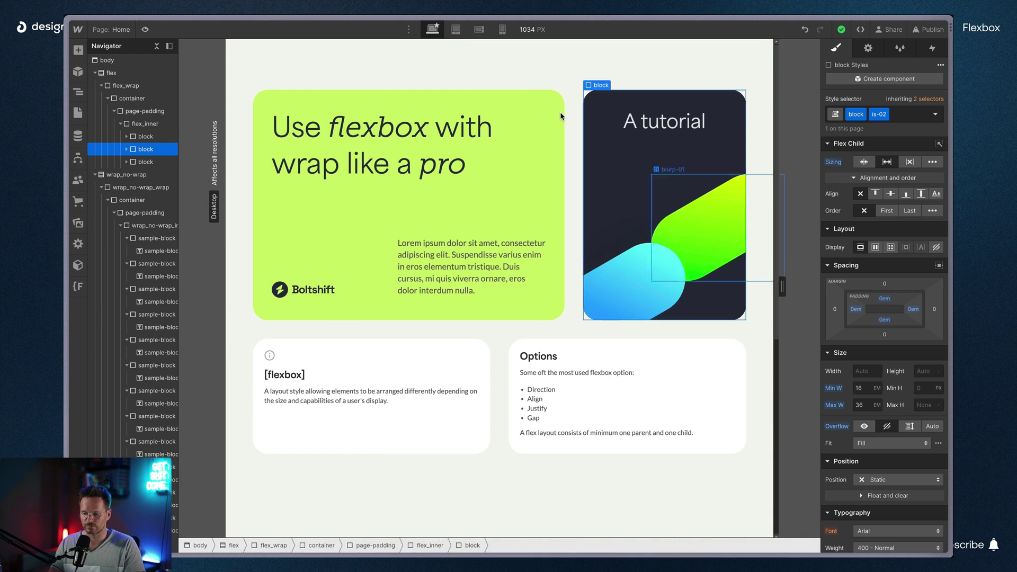
click(145, 29)
drag(790, 284, 852, 286)
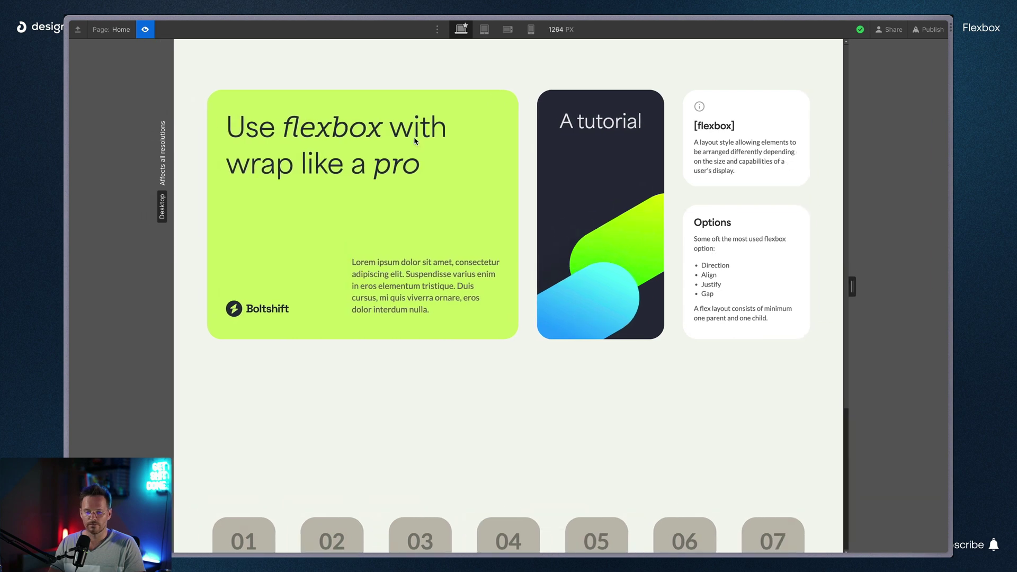
click(145, 30)
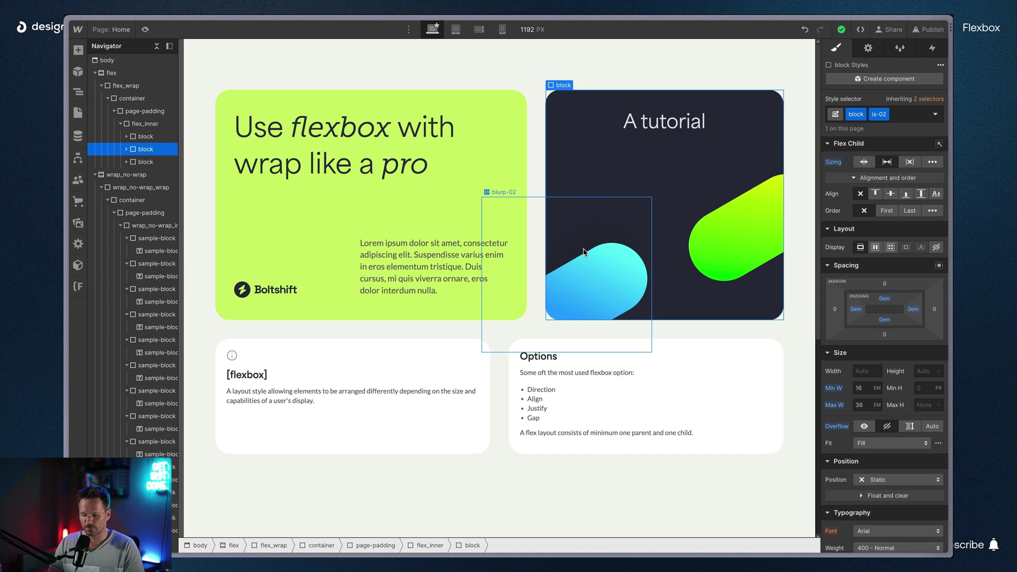
- Select the third card group, then preview the page widened to 1506 px
click(144, 161)
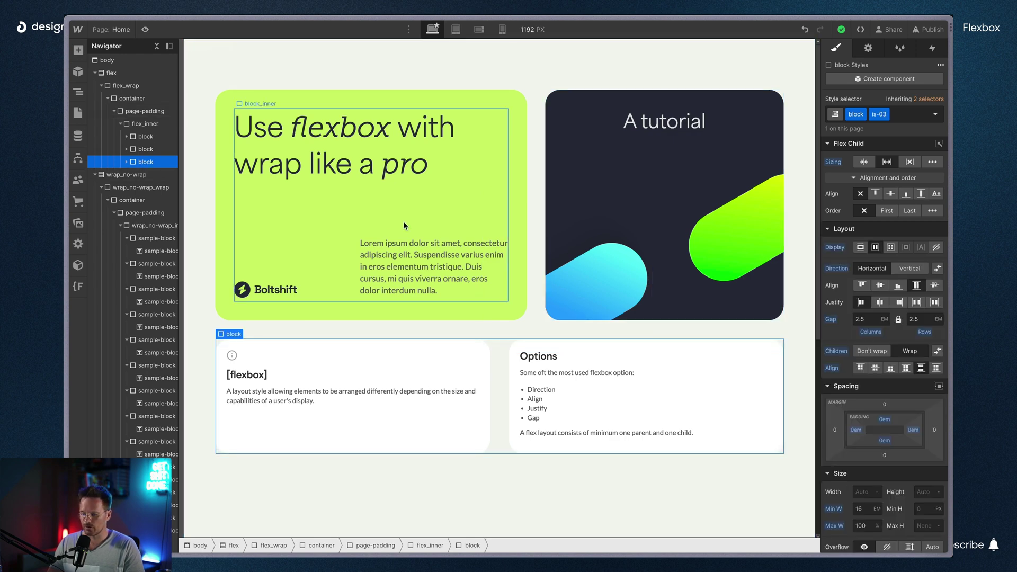
scroll(847, 432, down, 4)
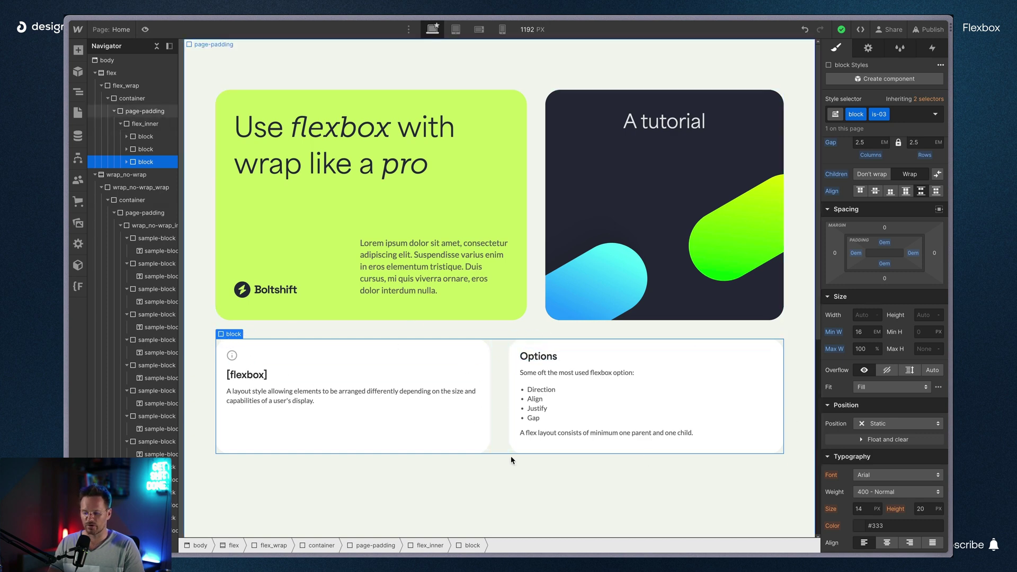
click(143, 28)
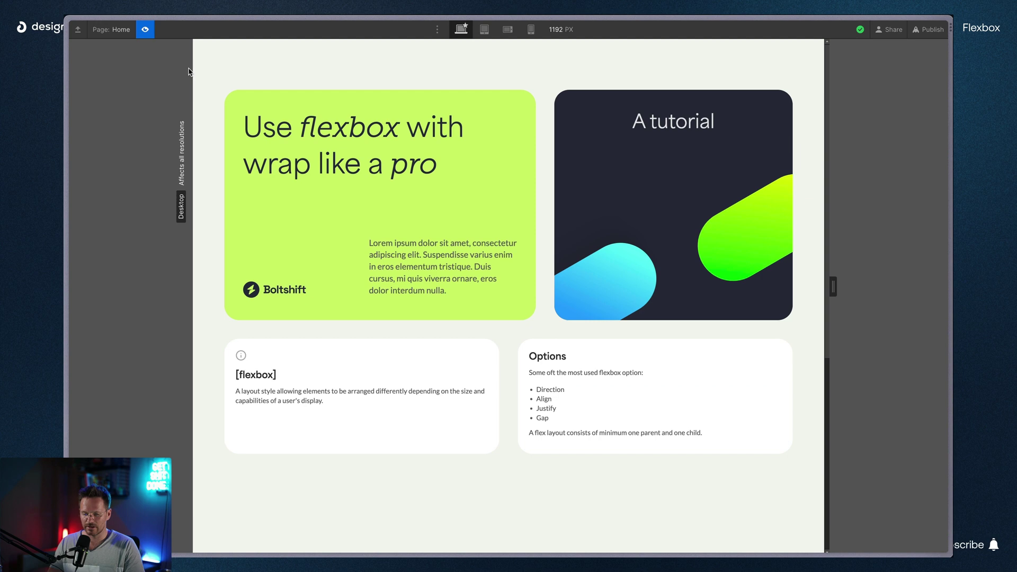
drag(833, 286, 916, 268)
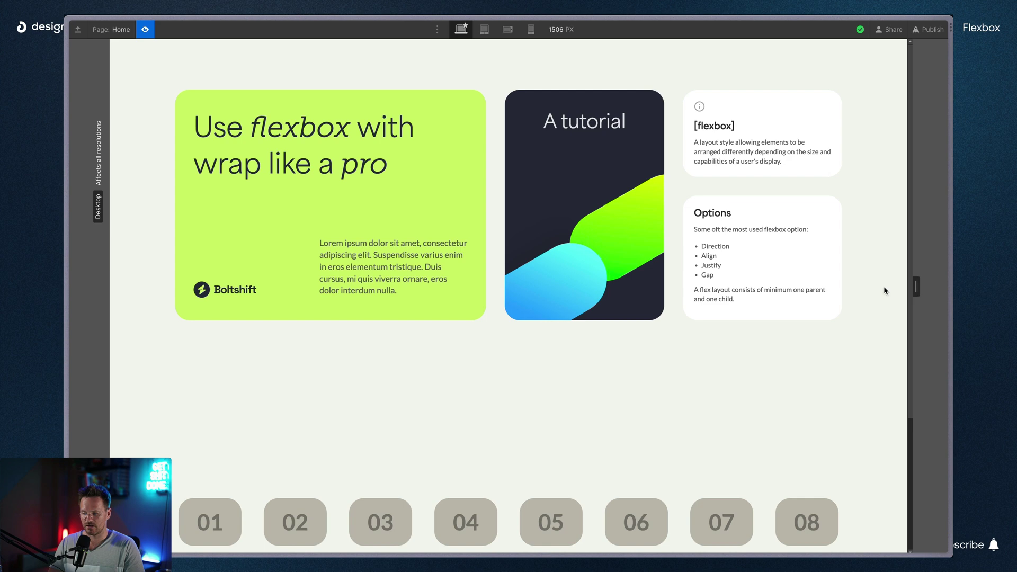
- Narrow the preview to 1120 px so the [flexbox] and Options cards wrap to a second row
drag(917, 286, 814, 287)
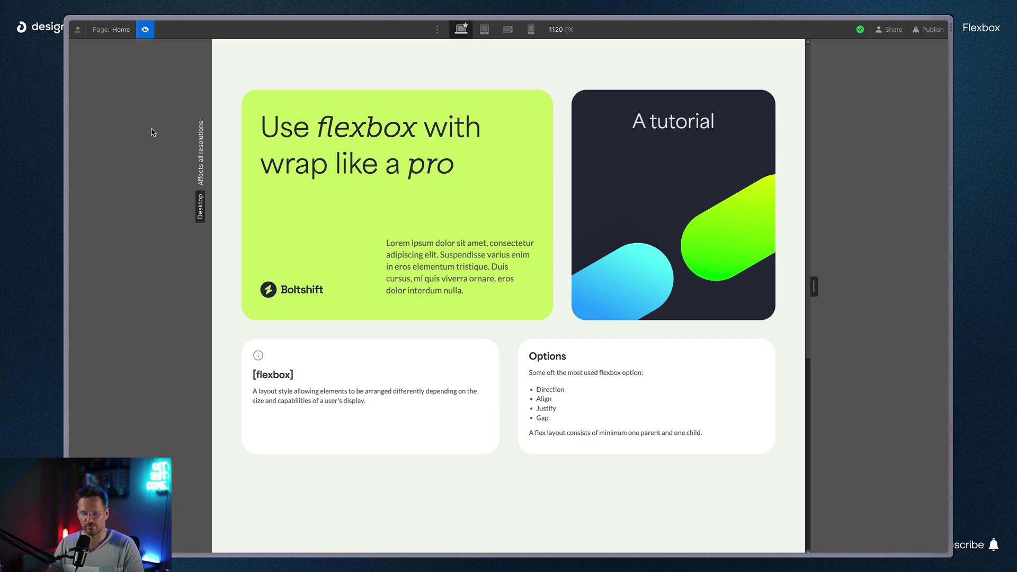
- At the 768 px Tablet breakpoint, set the green hero card's Min W to 50%
click(484, 29)
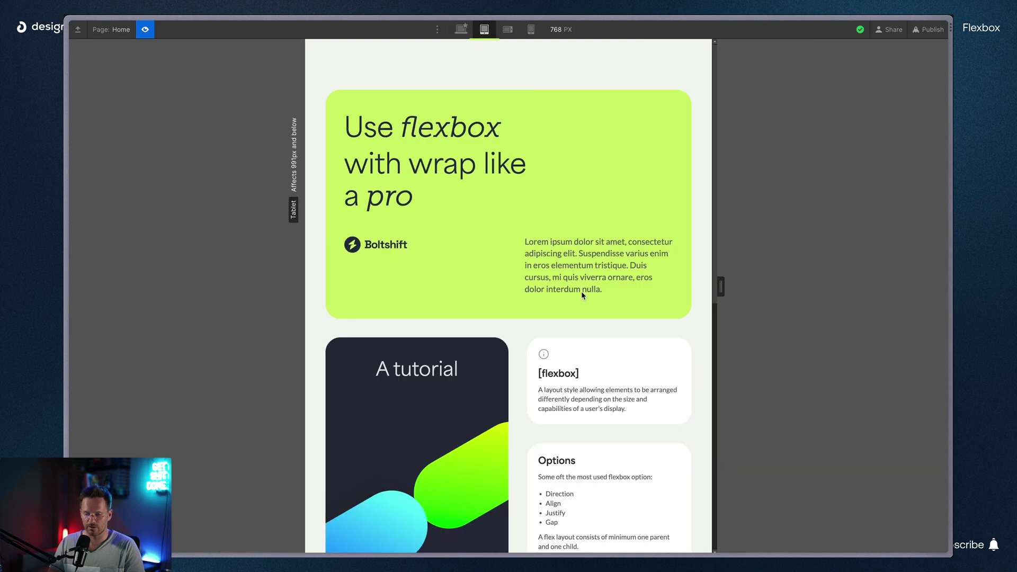
key(super+shift+p)
scroll(586, 357, up, 3)
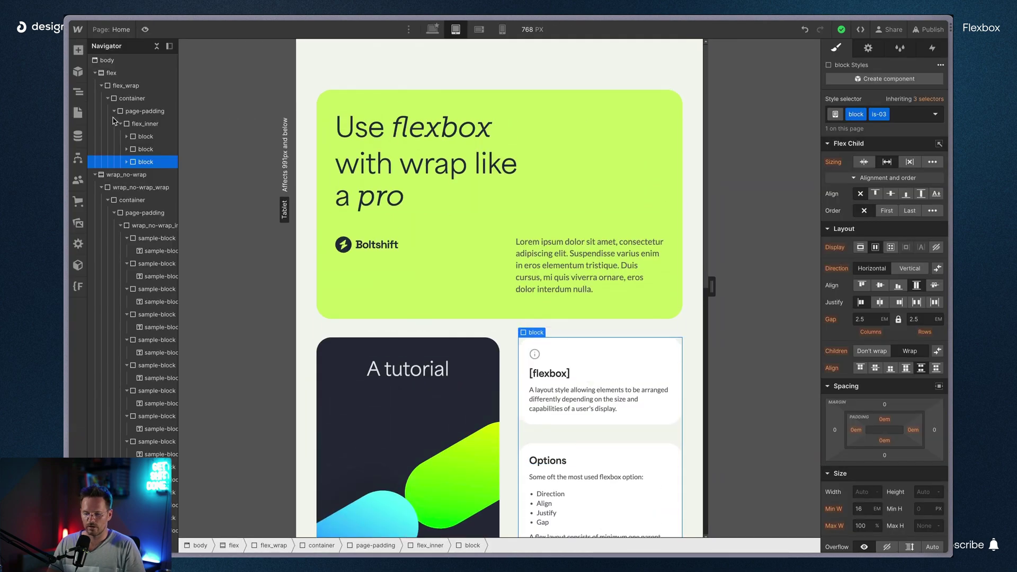
click(146, 136)
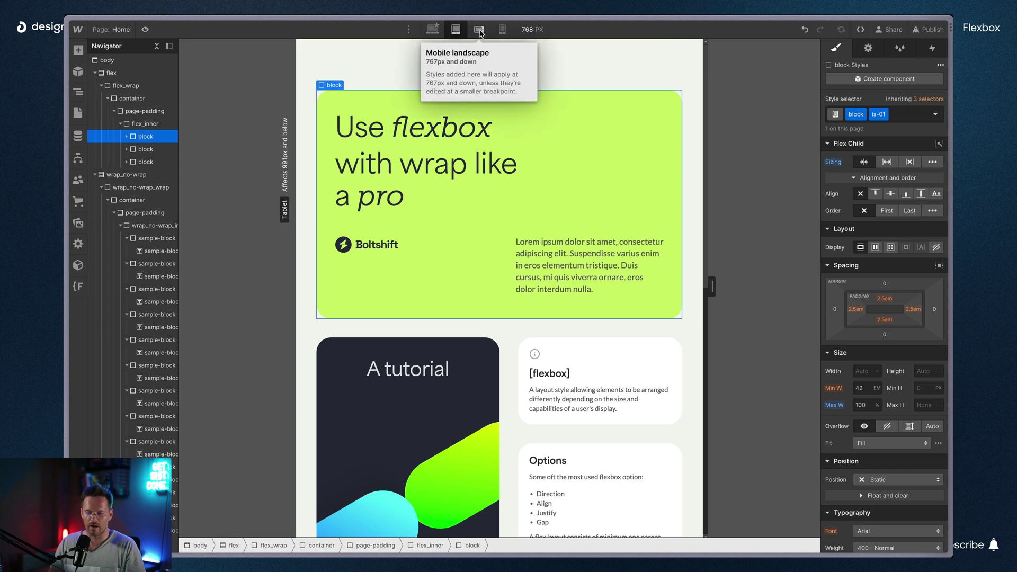
click(867, 389)
text(50)
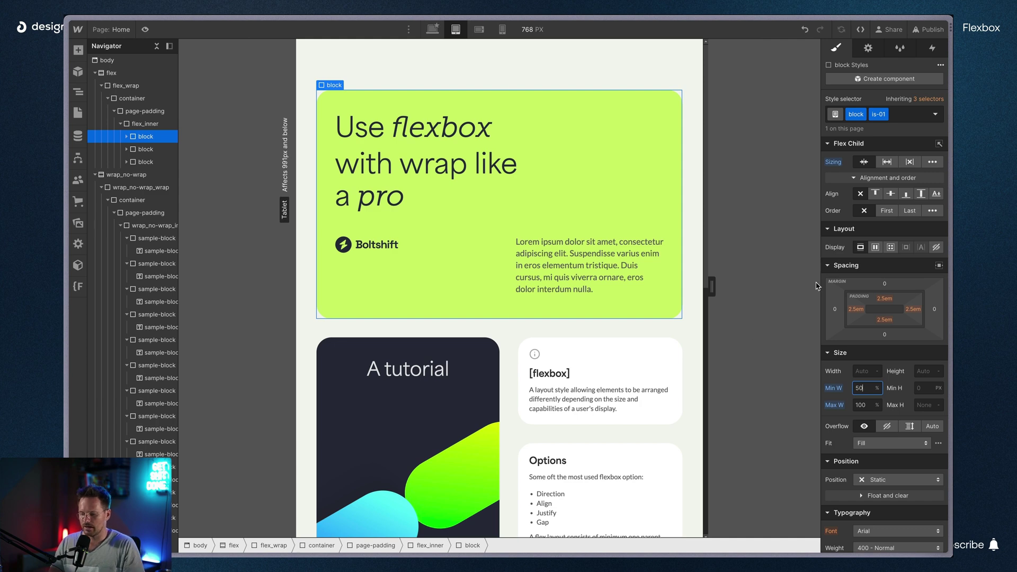
- At tablet width, check the tutorial and hero cards' sizing and test the canvas width
scroll(408, 424, down, 1)
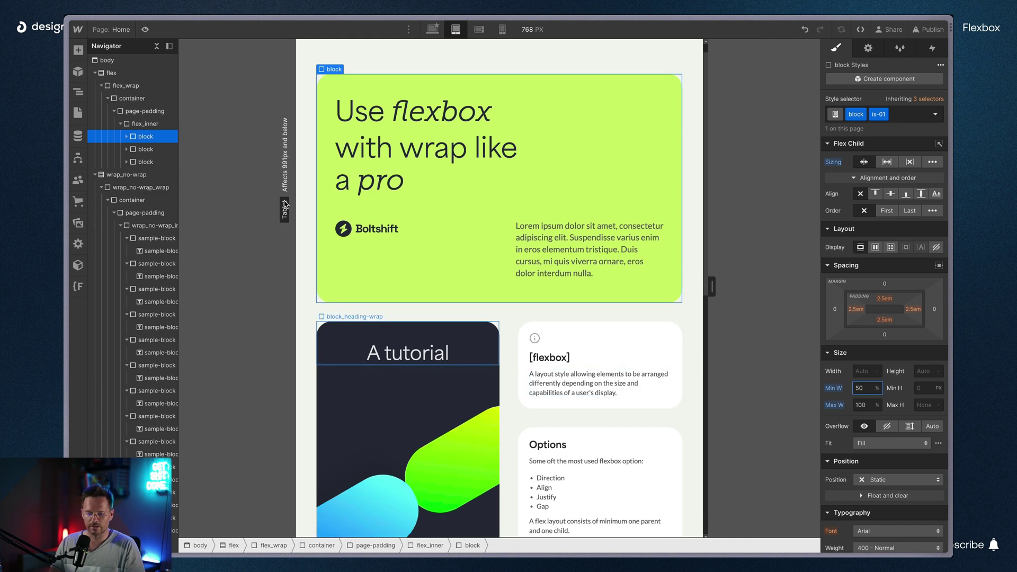
click(144, 152)
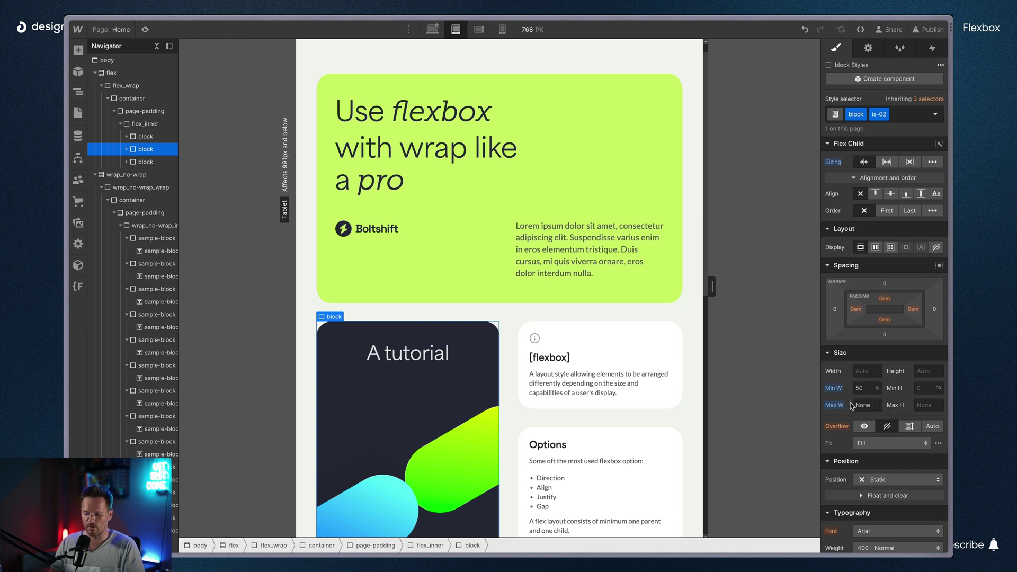
click(582, 159)
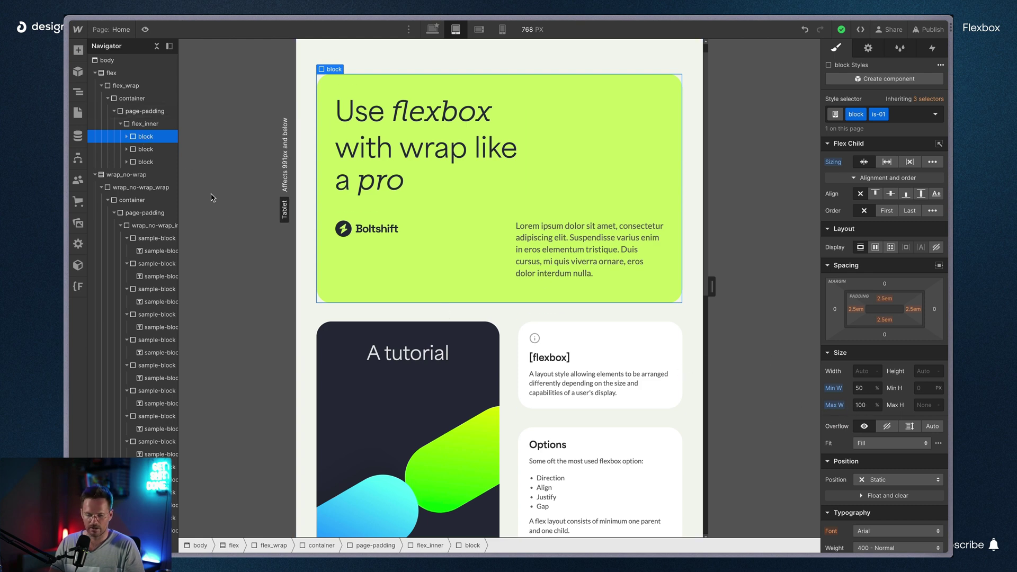
scroll(413, 350, down, 1)
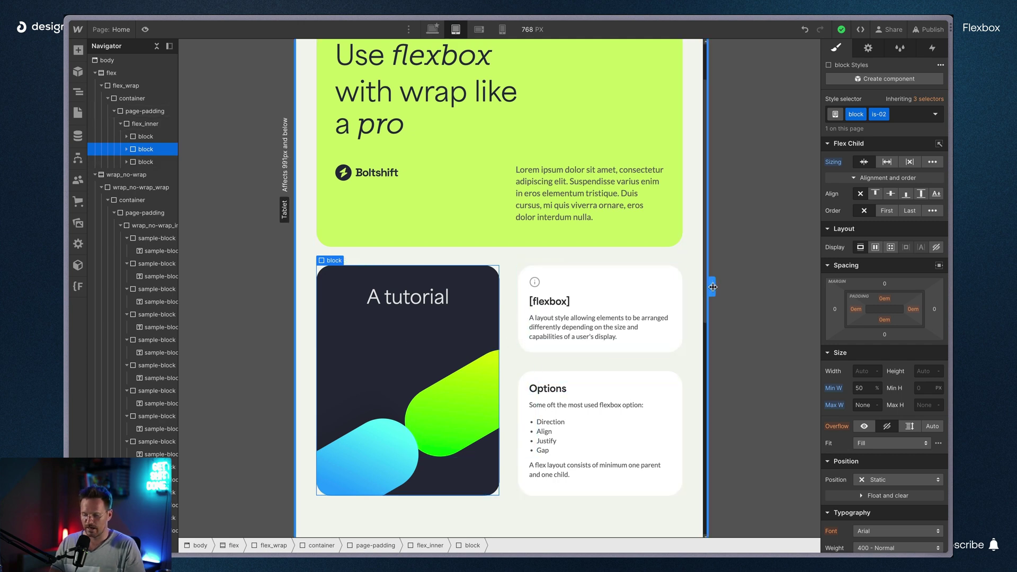
mouse_move(711, 286)
mouse_down()
mouse_move(760, 286)
mouse_move(711, 287)
mouse_up()
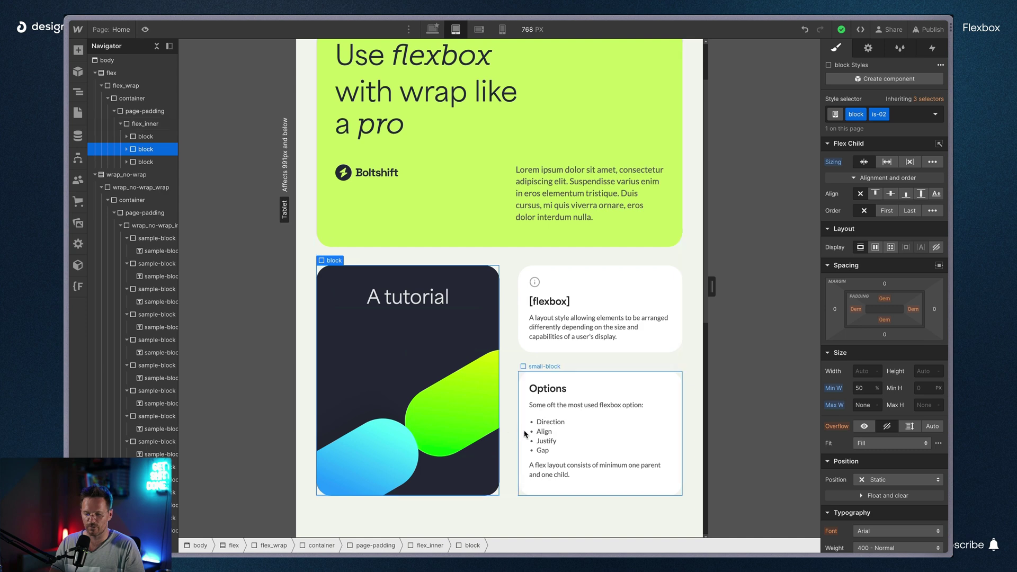
- Inspect the third card group, then select the A tutorial card to check its 50% Min W
click(144, 161)
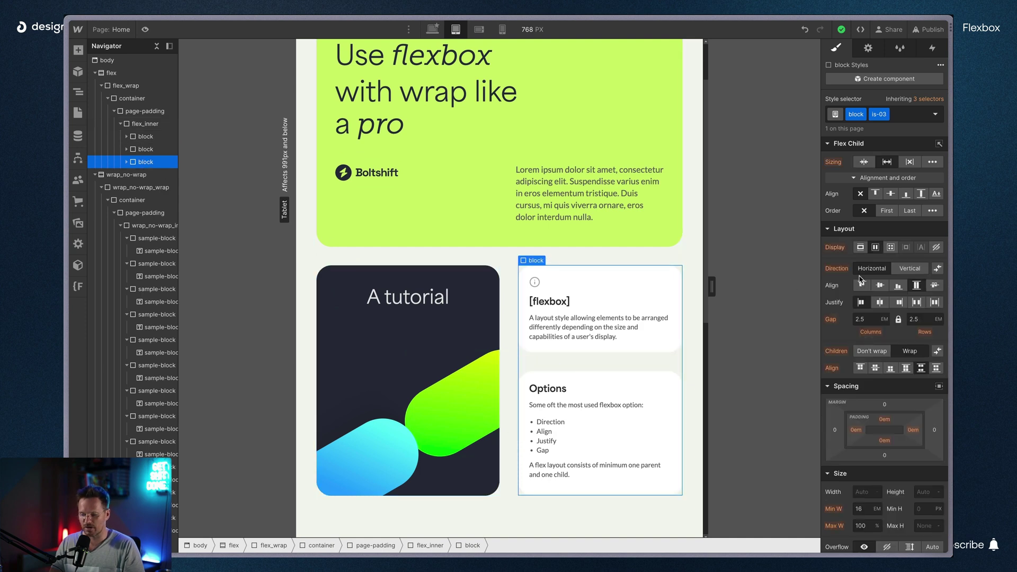
scroll(917, 362, down, 3)
scroll(917, 363, down, 1)
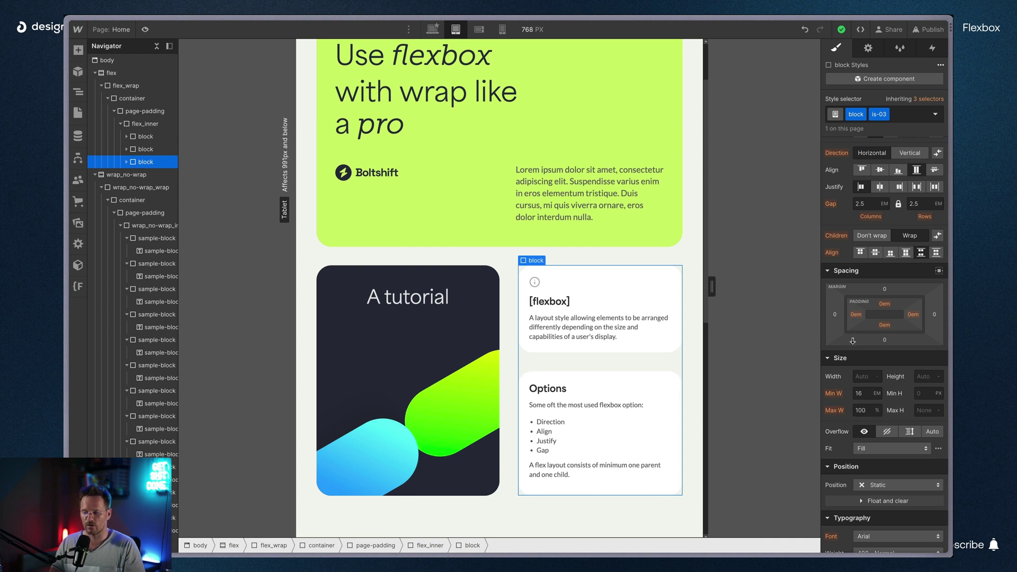
scroll(854, 342, up, 3)
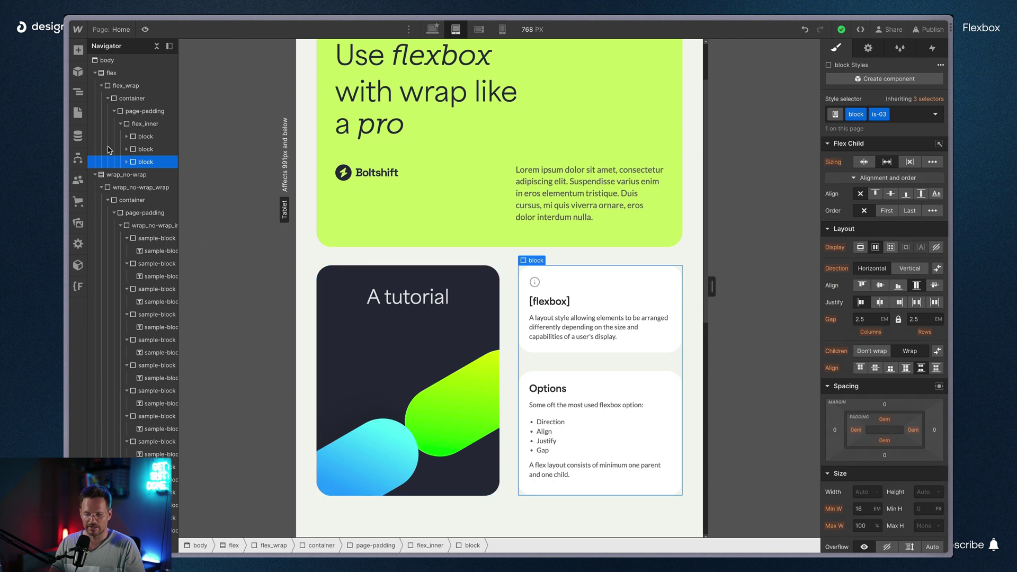
click(144, 148)
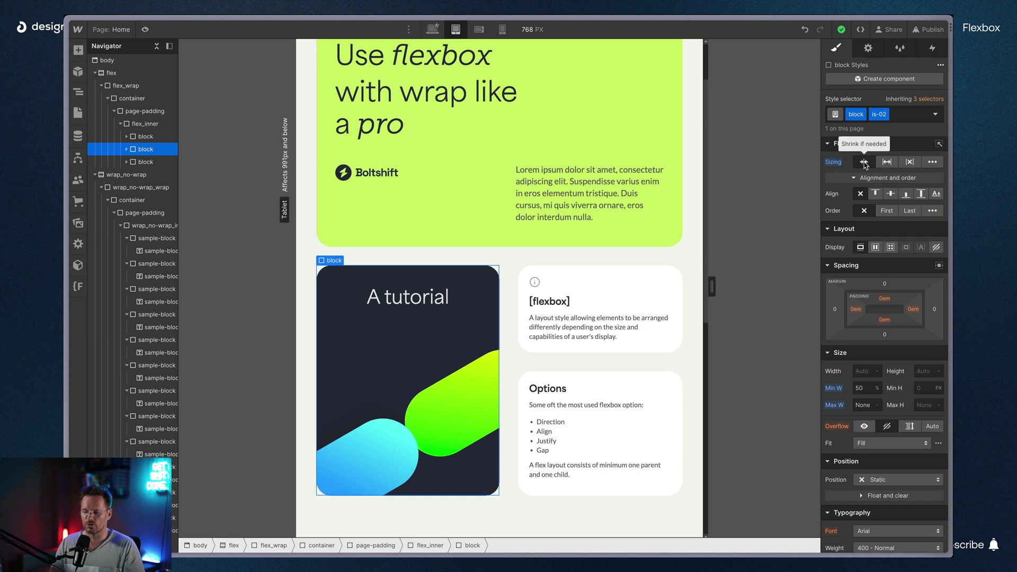
- Widen the canvas preview and watch the cards reflow
drag(712, 286, 784, 268)
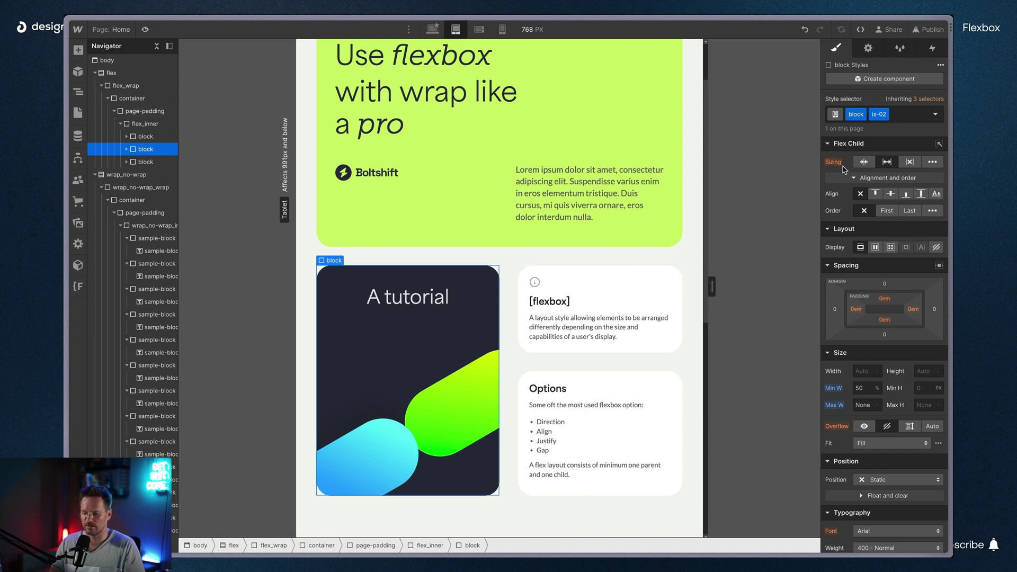
scroll(636, 350, down, 2)
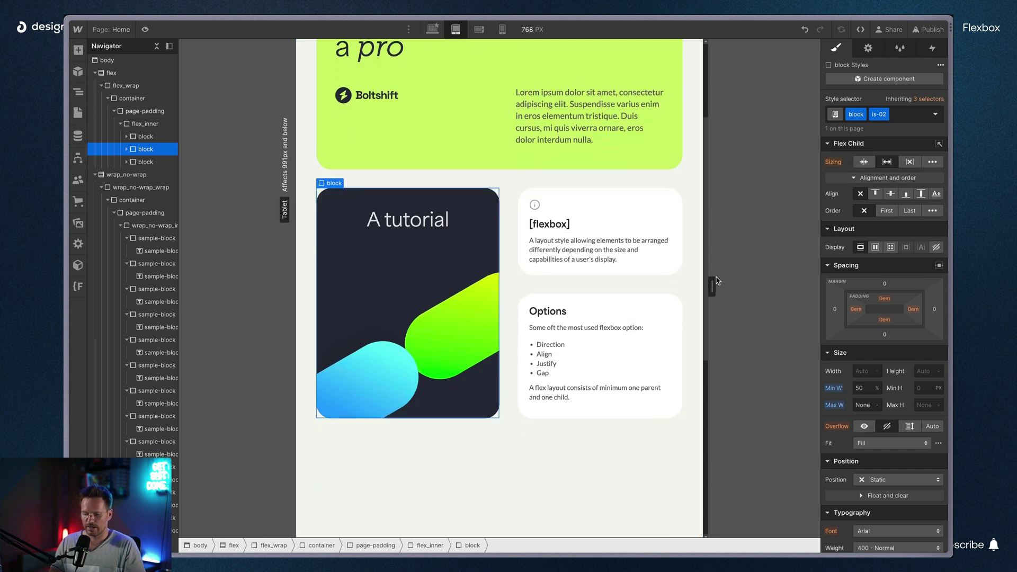
- At mobile landscape, inspect the heading and tutorial cards, then widen the preview to 767 px
click(479, 29)
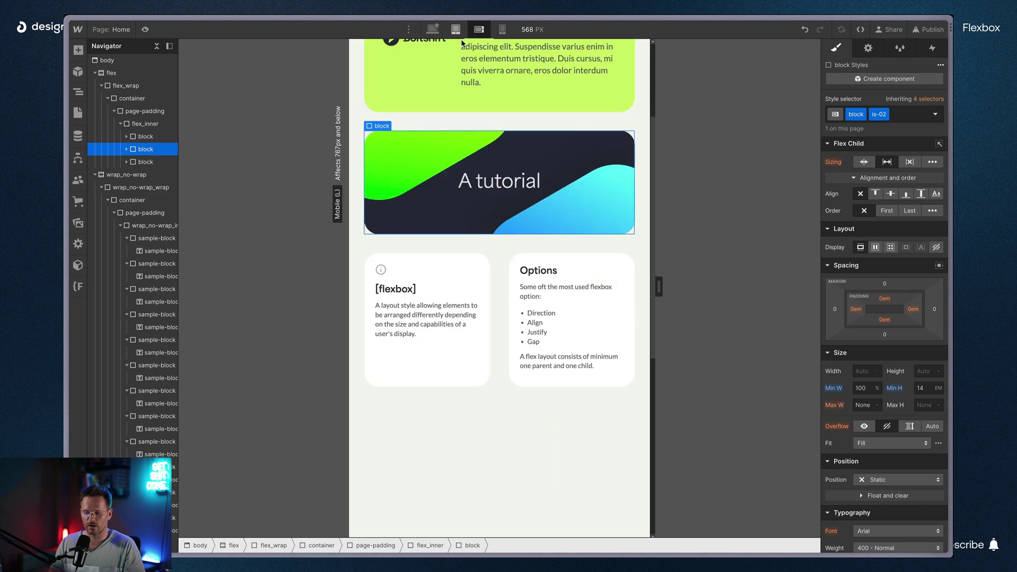
scroll(457, 68, up, 4)
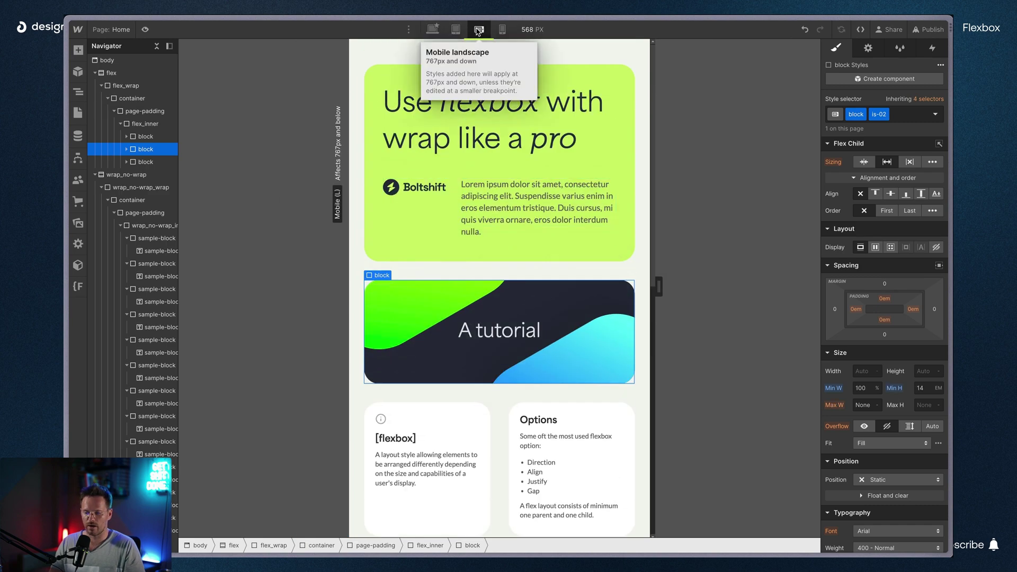
click(167, 137)
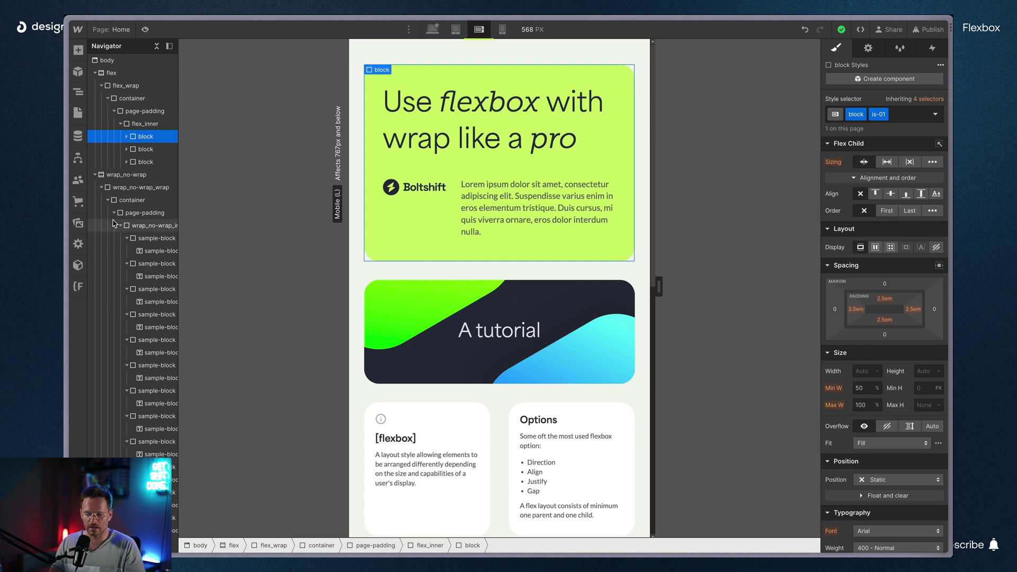
click(490, 297)
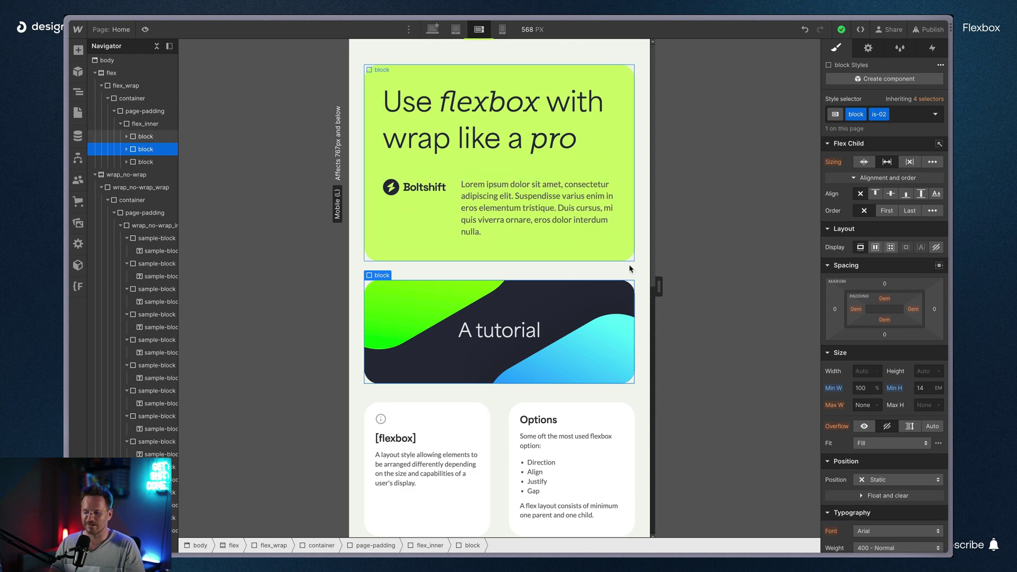
drag(659, 286, 712, 287)
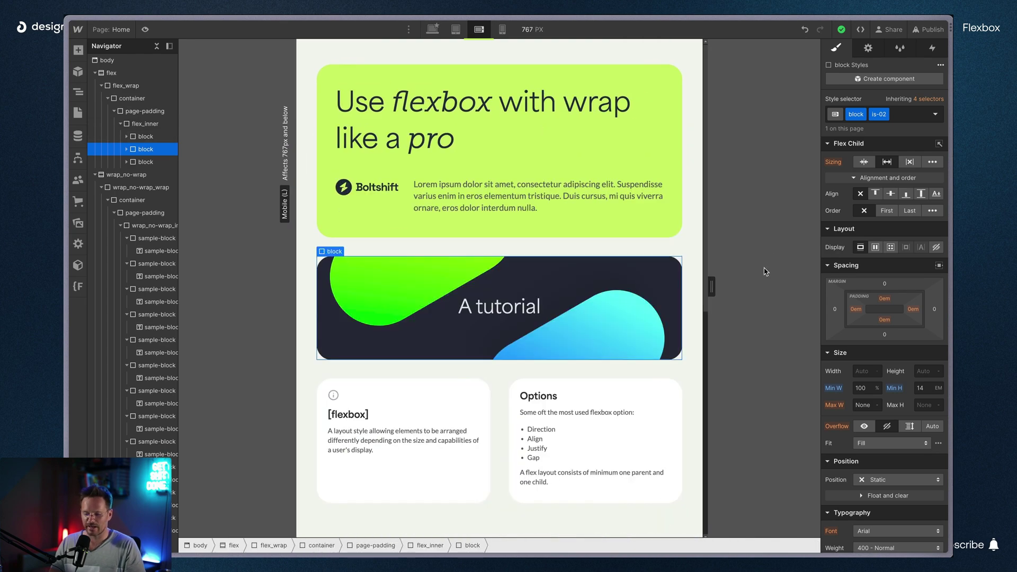
- Select the third block and its first small-block card in the Navigator
click(495, 404)
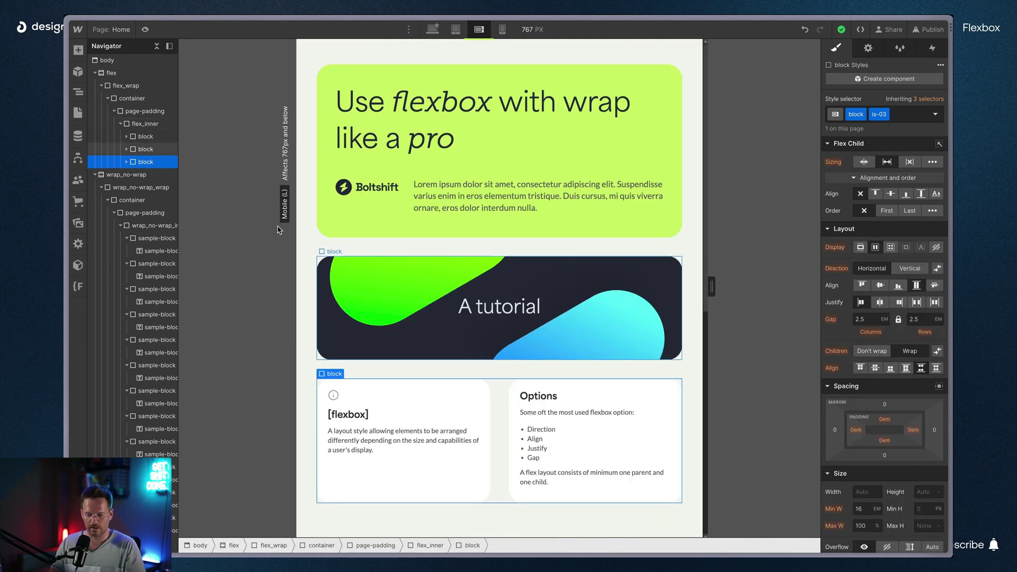
scroll(884, 378, down, 3)
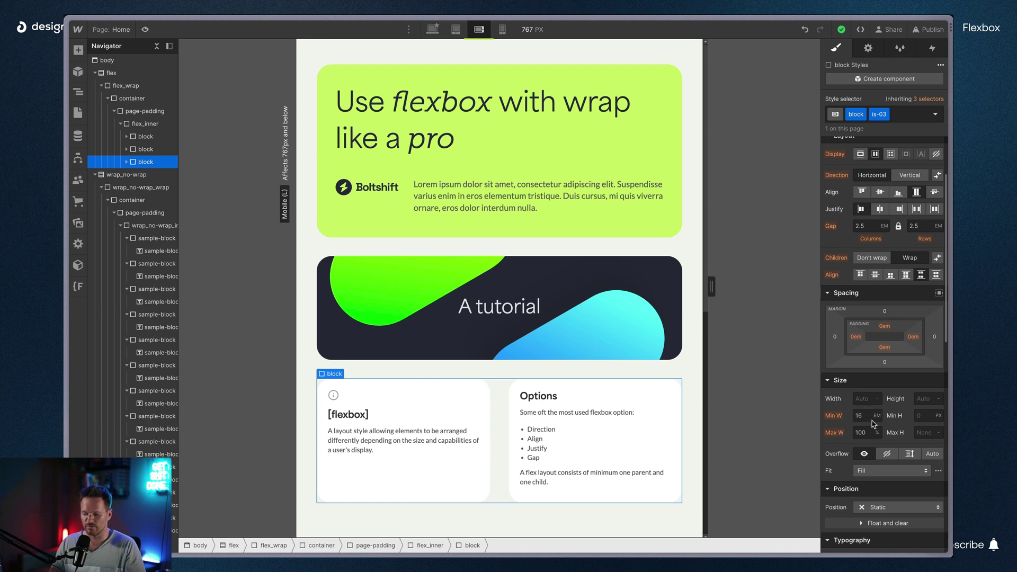
scroll(874, 318, up, 2)
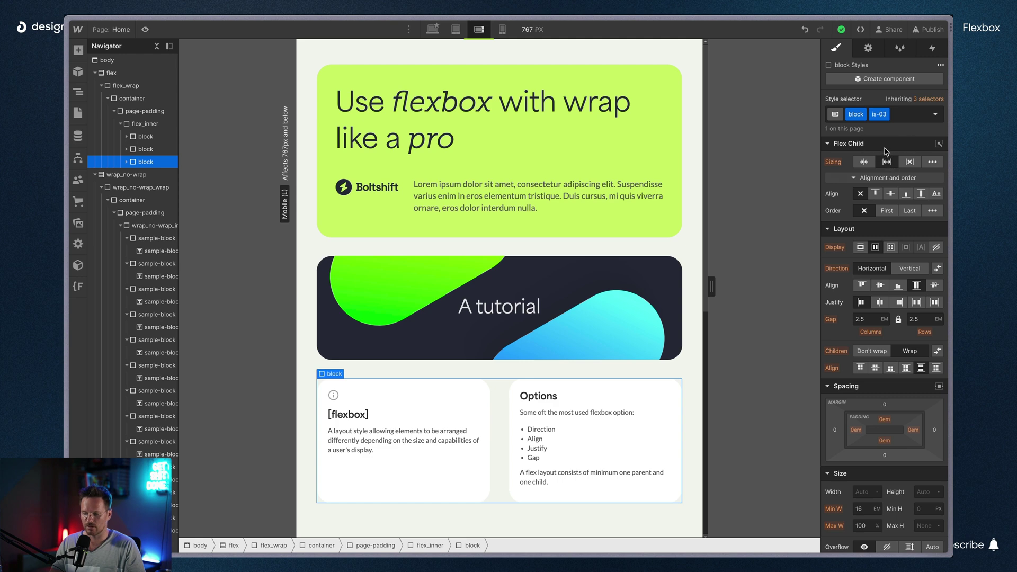
click(126, 162)
click(154, 174)
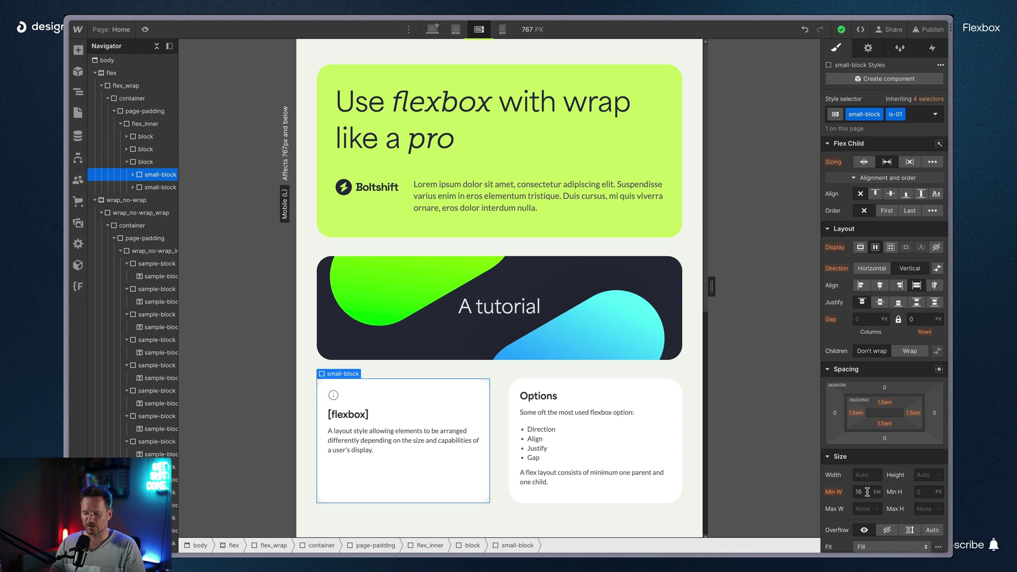
- Check the Desktop and Mobile Portrait breakpoints, then narrow the desktop preview to 992 px
key(shift+1)
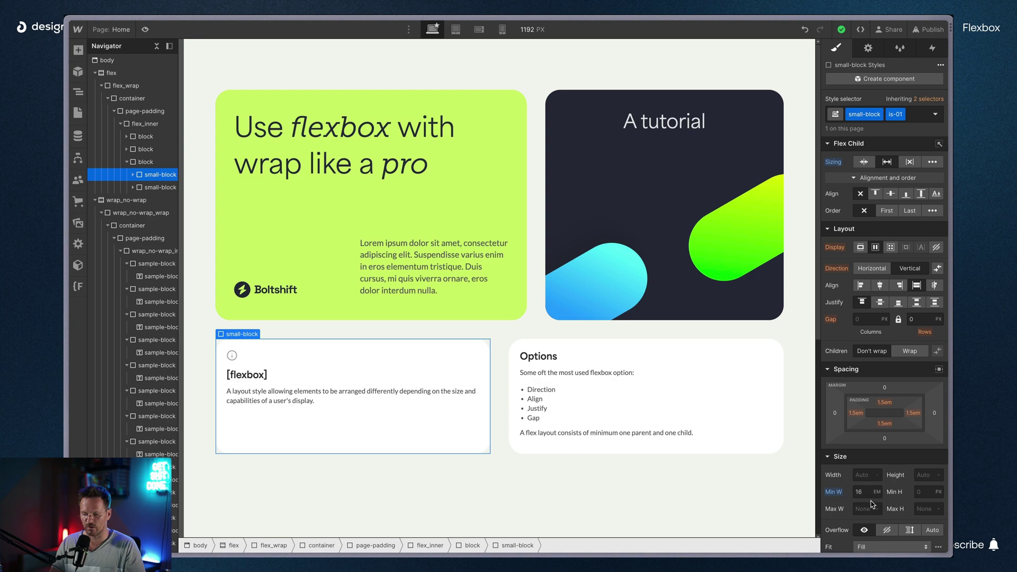
click(500, 30)
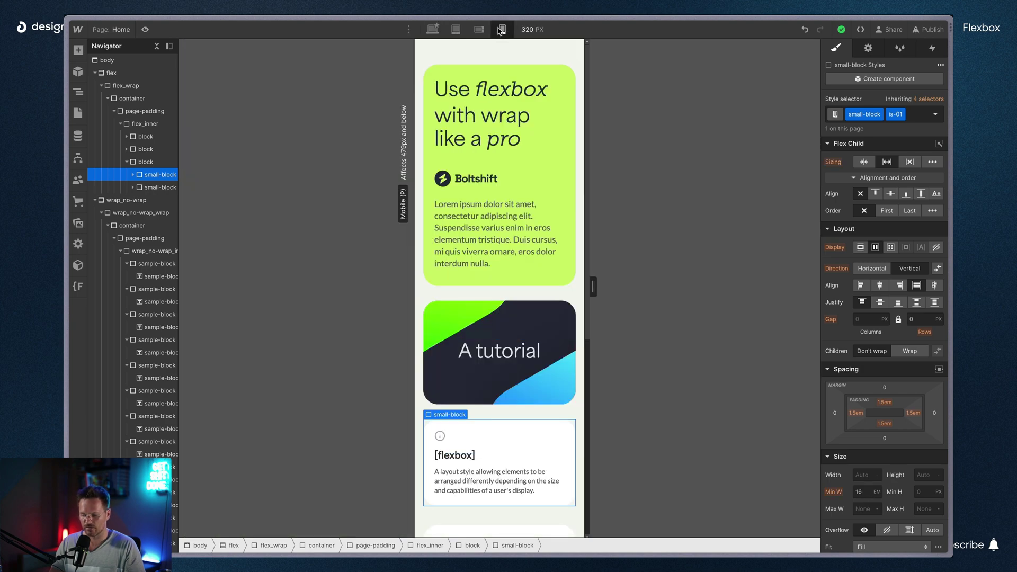
scroll(517, 371, down, 5)
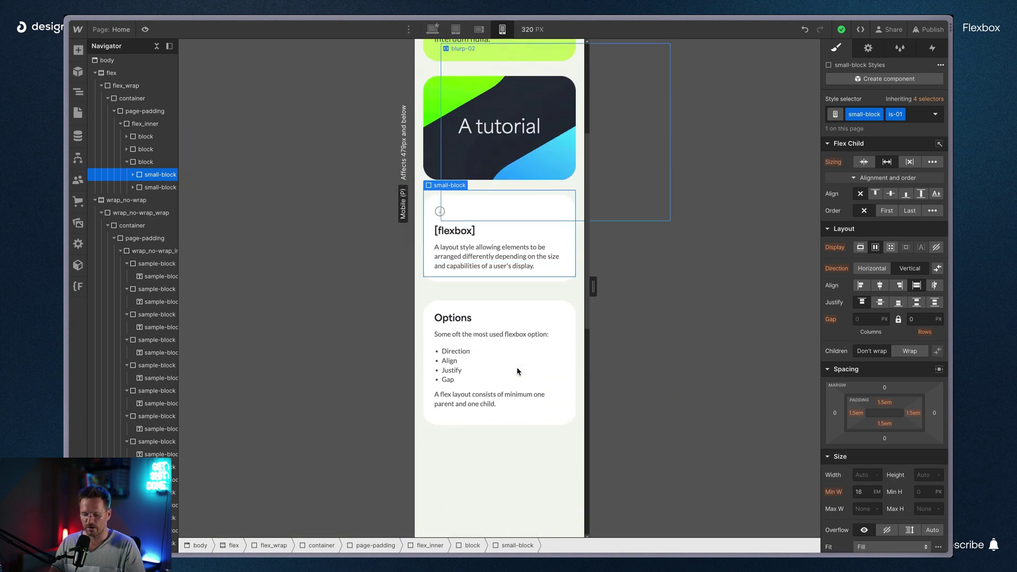
scroll(517, 367, up, 3)
click(496, 420)
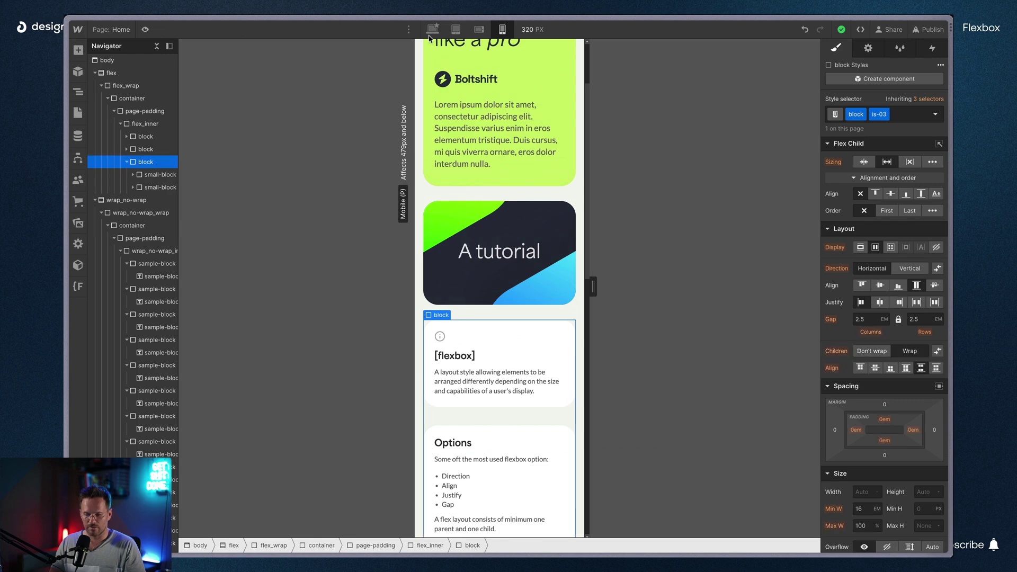
click(433, 29)
scroll(557, 246, up, 2)
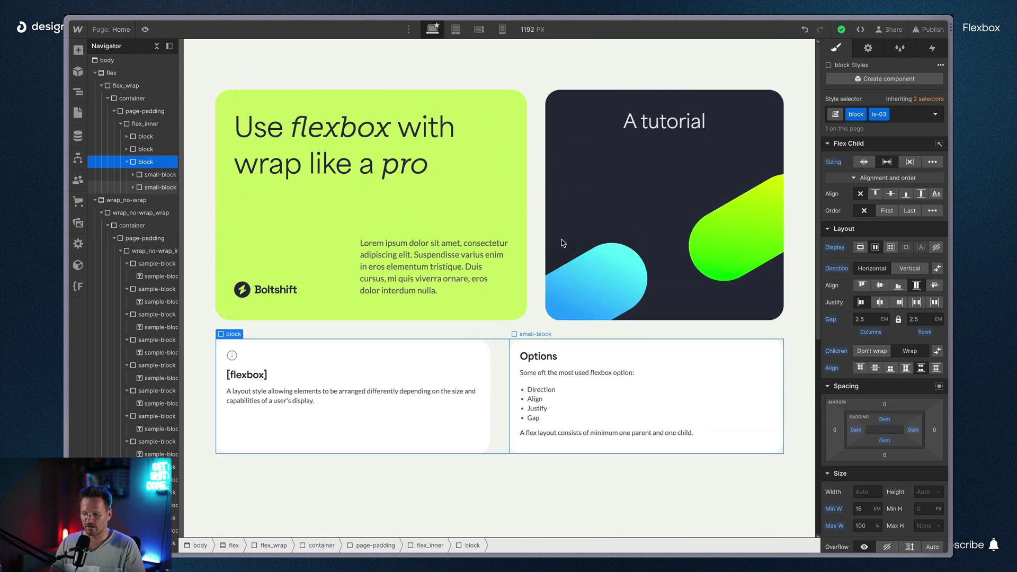
drag(819, 327, 742, 327)
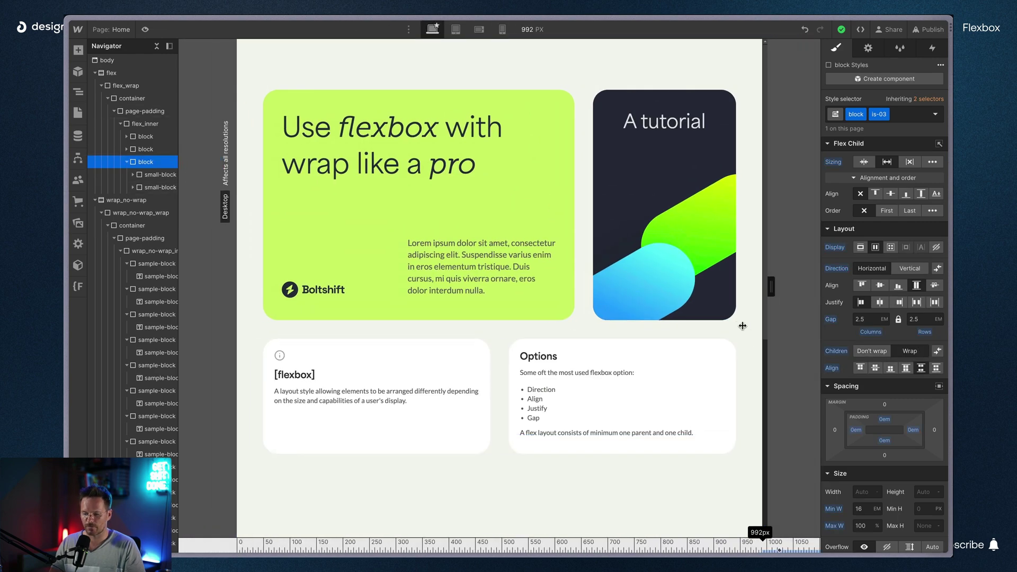
- In Preview mode, widen the canvas so all cards share a row, then narrow to 1194 px
click(143, 30)
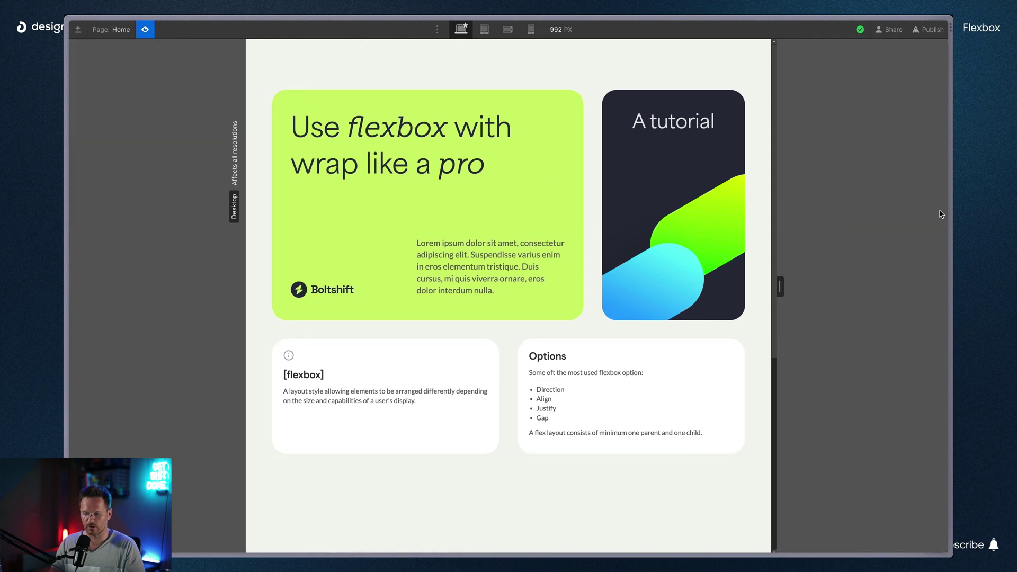
drag(780, 289, 855, 300)
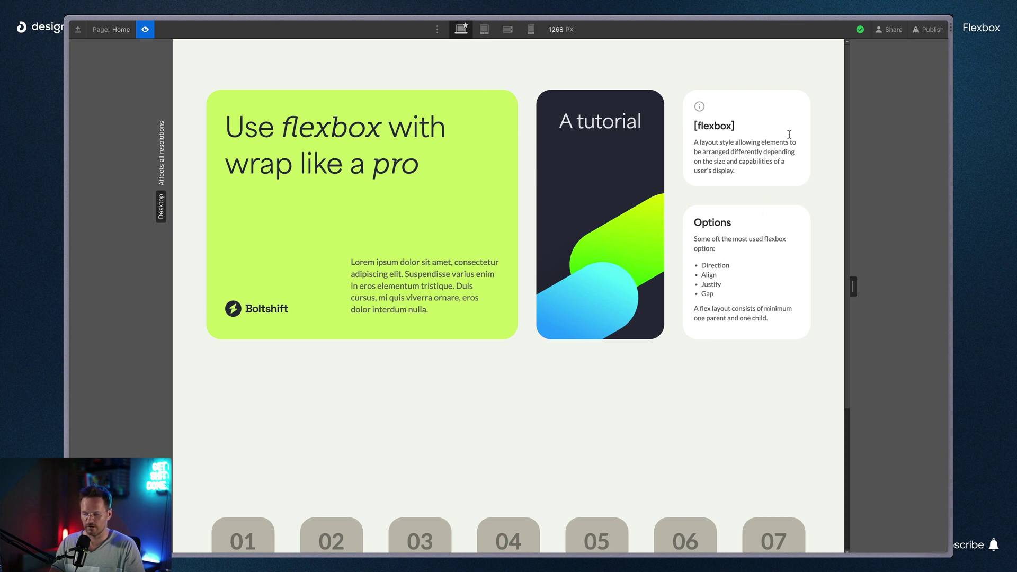
drag(854, 286, 834, 288)
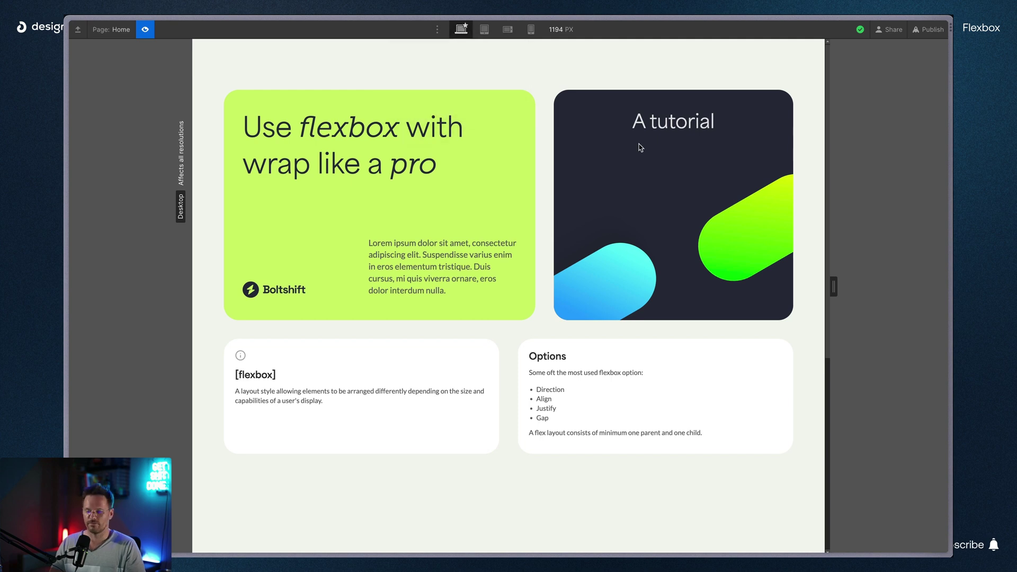
- Narrow the preview from 1194 px down to 808 px tablet width
drag(834, 287, 772, 289)
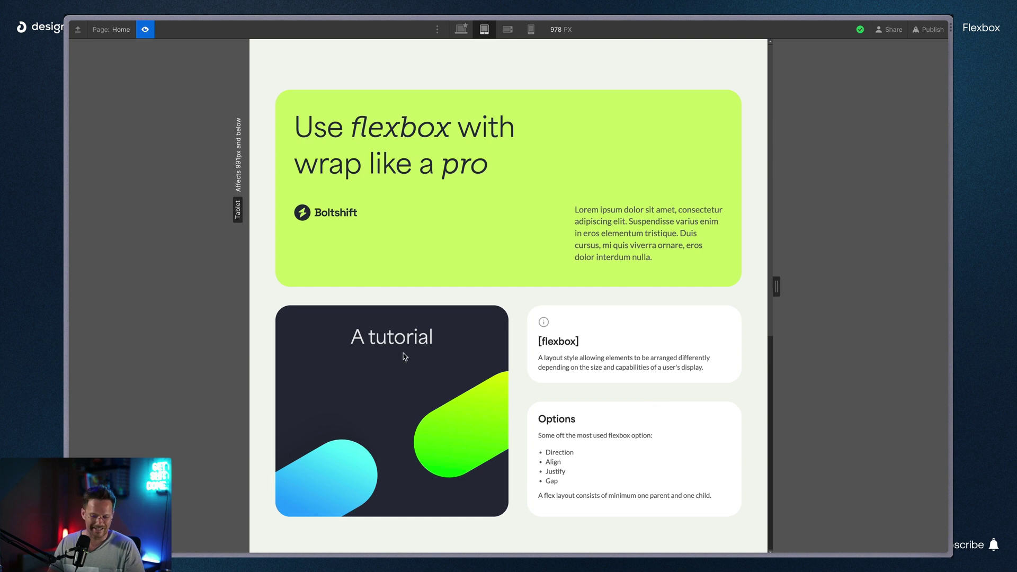
drag(777, 284, 731, 287)
scroll(579, 278, down, 3)
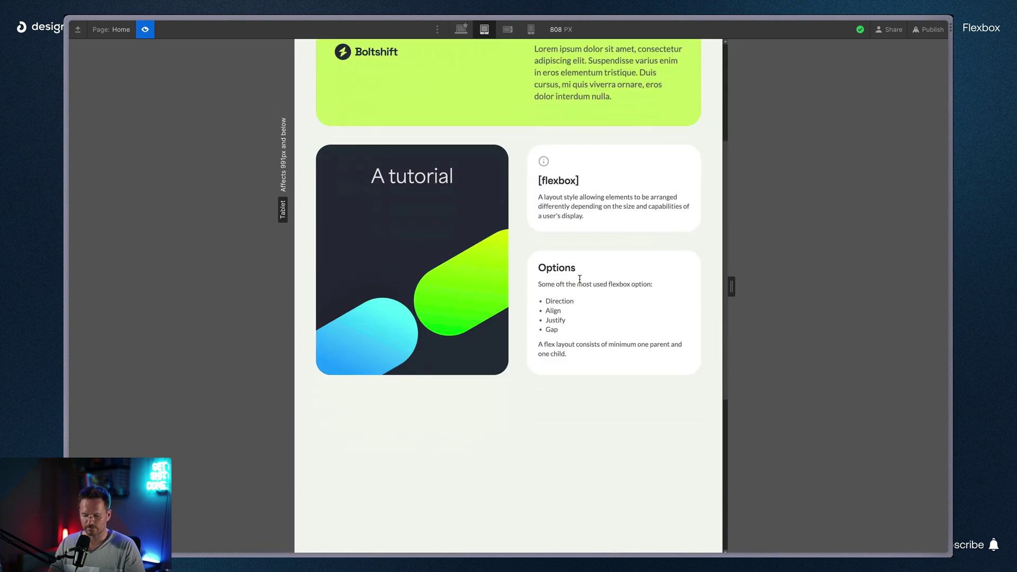
- Switch to the 568 px mobile landscape view, then narrow the preview to 375 px
click(507, 30)
scroll(470, 162, up, 4)
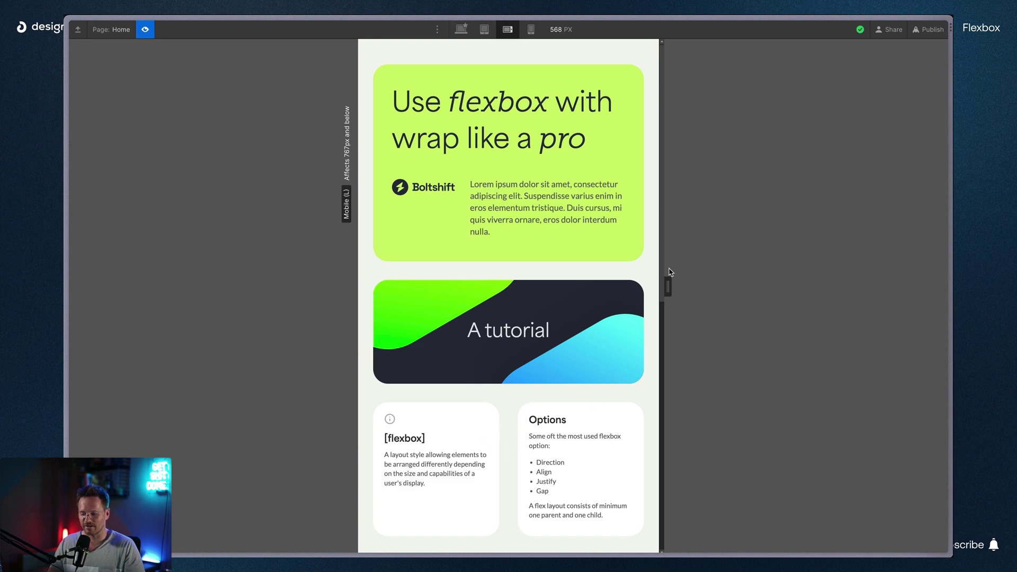
drag(668, 287, 614, 286)
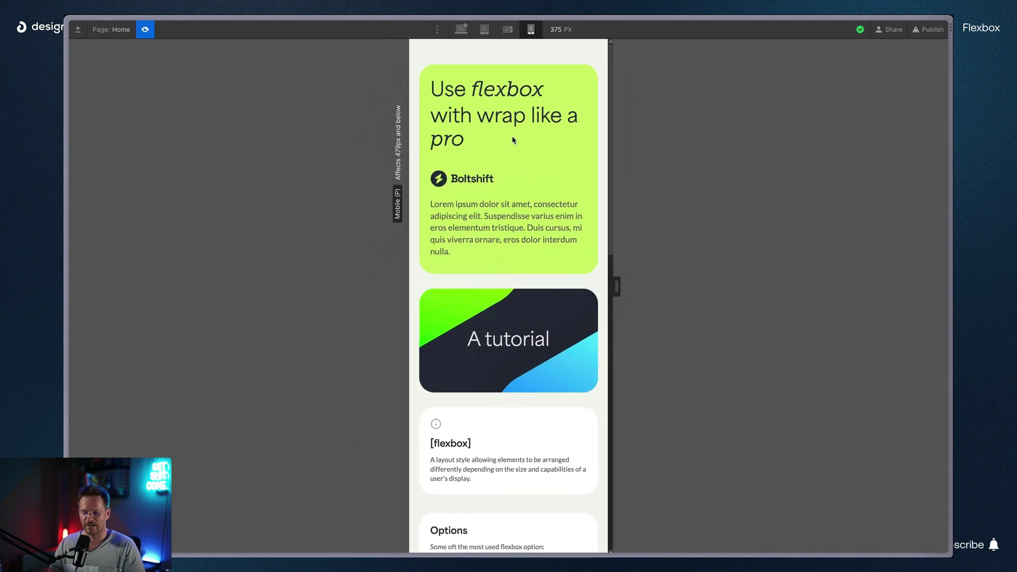
scroll(513, 140, down, 5)
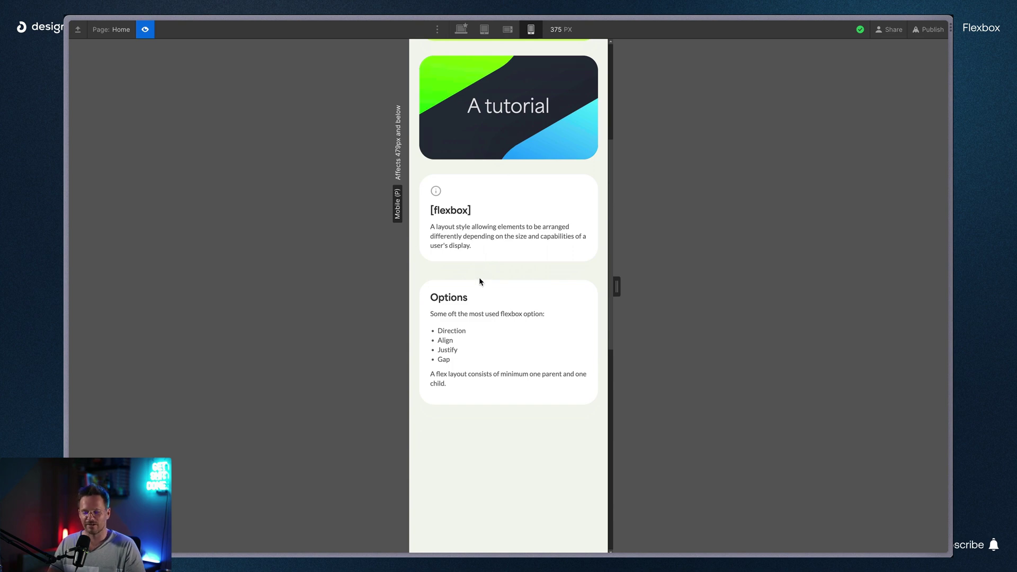